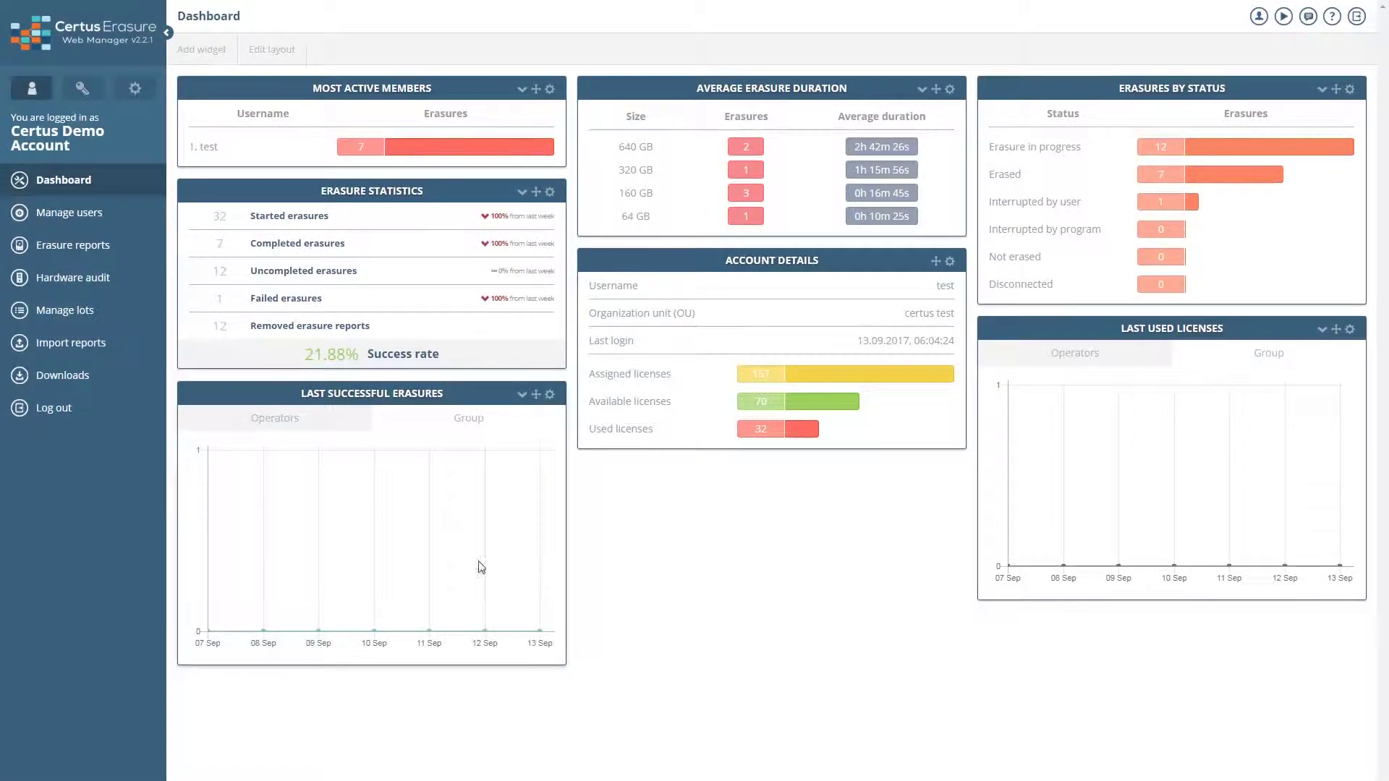
# Step: Start a new lot with lot number Customer3_Lot-1, customer Customer3 and description "Lot für Customer3"
pyautogui.click(69, 311)
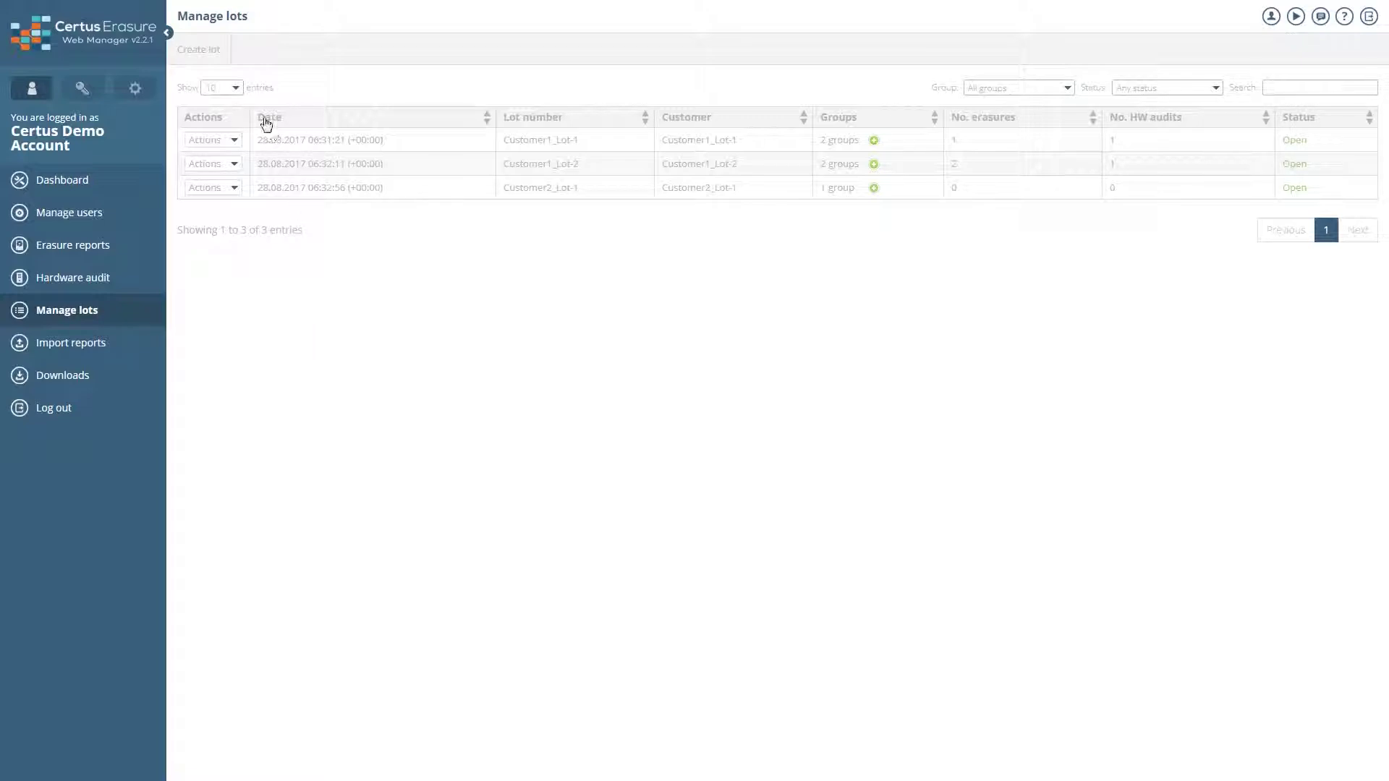
pyautogui.click(211, 51)
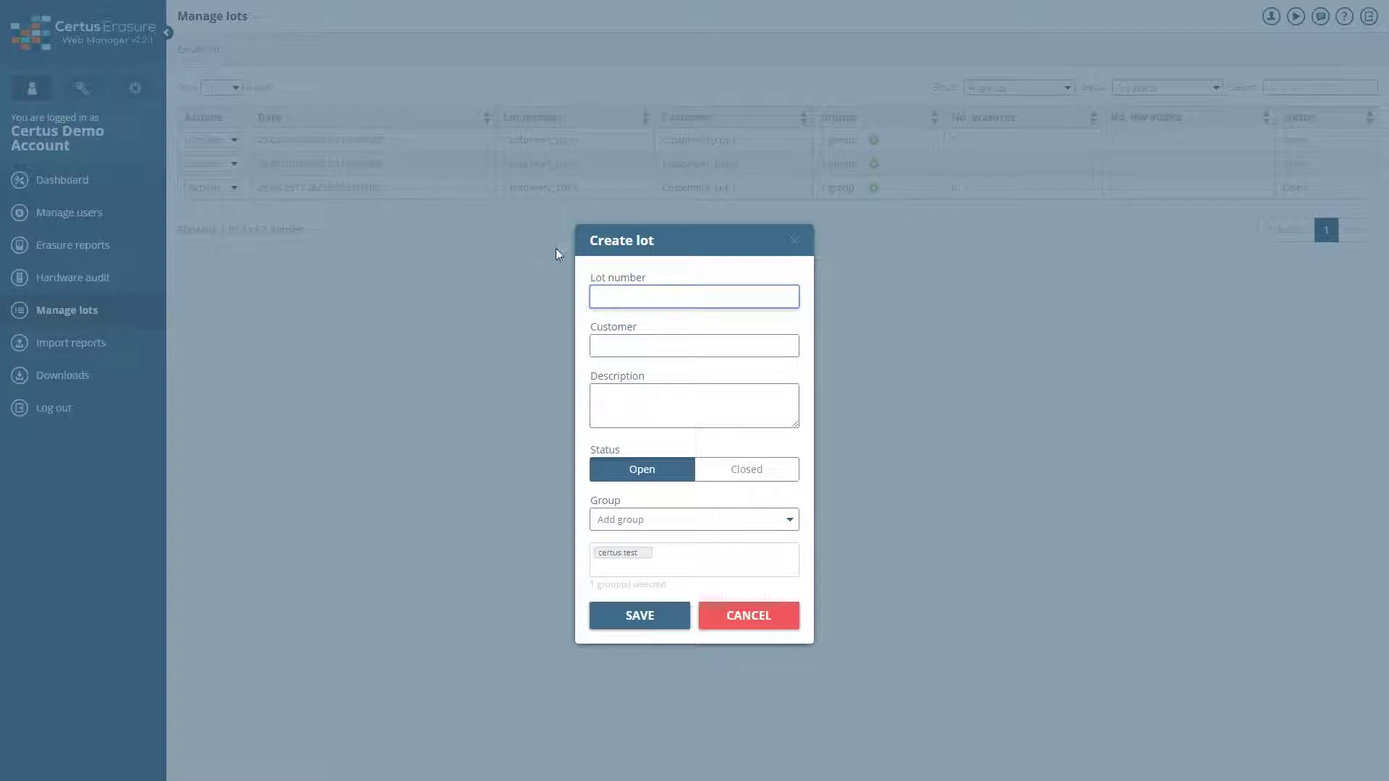
pyautogui.click(616, 298)
pyautogui.write('customer3_Lot-1')
pyautogui.press('Tab')
pyautogui.write('Customer')
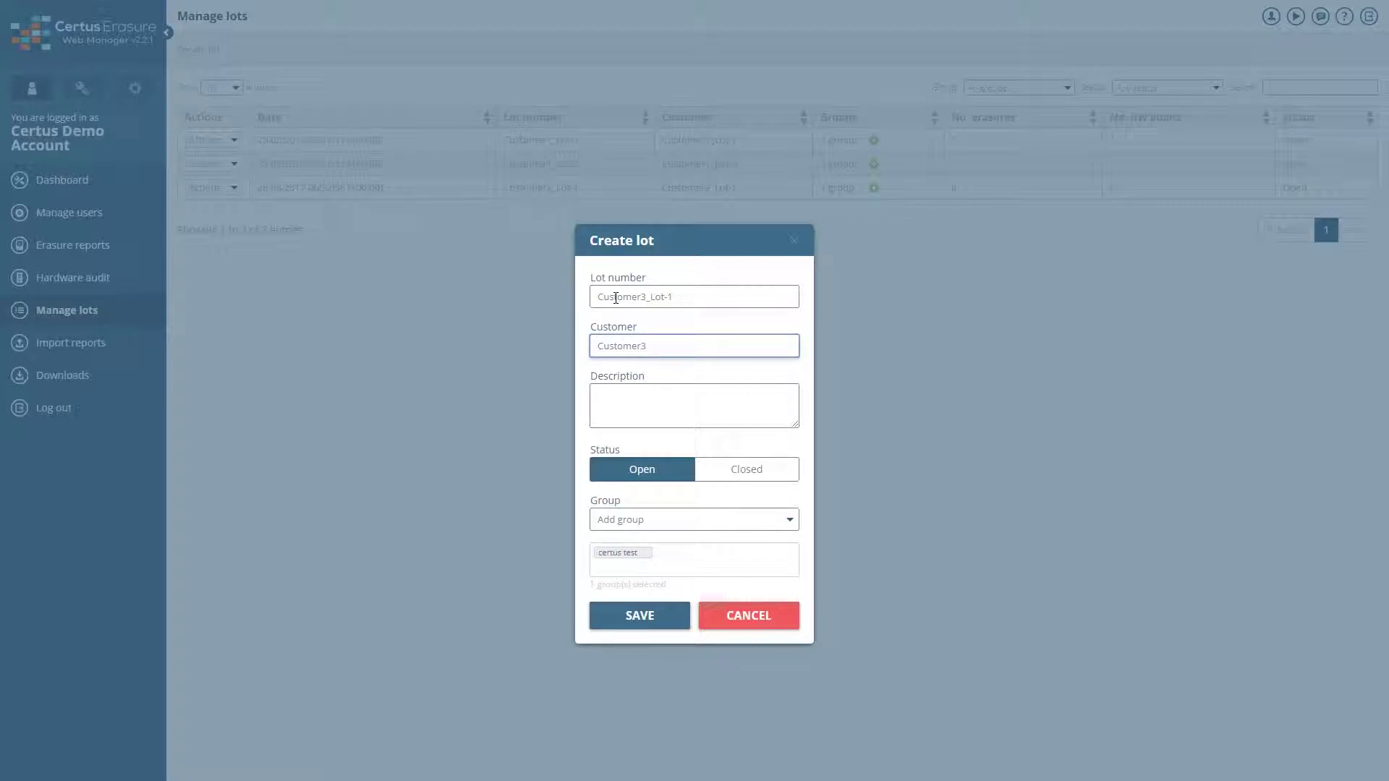
pyautogui.press('Tab')
pyautogui.write('Lot für Cus')
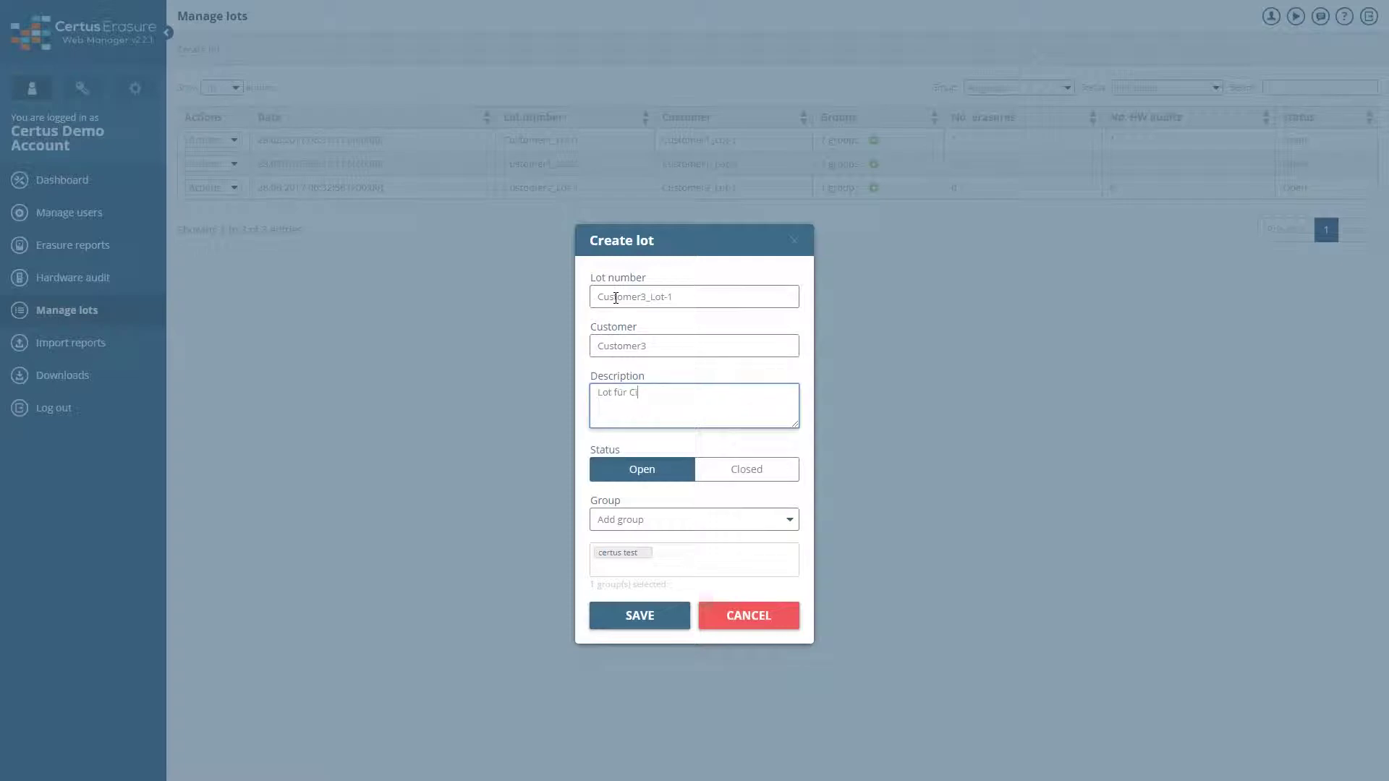
pyautogui.write('tomer3')
# Step: Add the group Beispiel GmbH to the new lot and save it
pyautogui.click(630, 522)
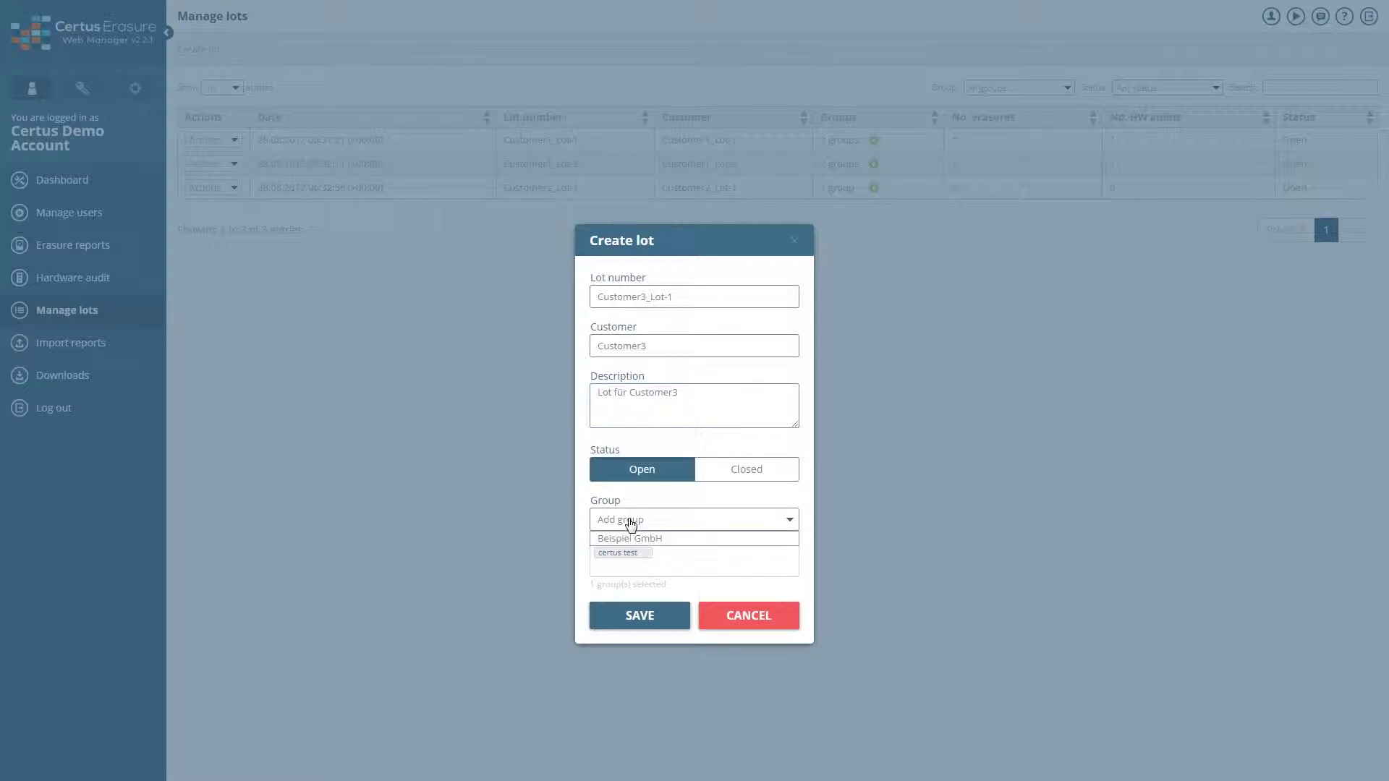
pyautogui.click(626, 541)
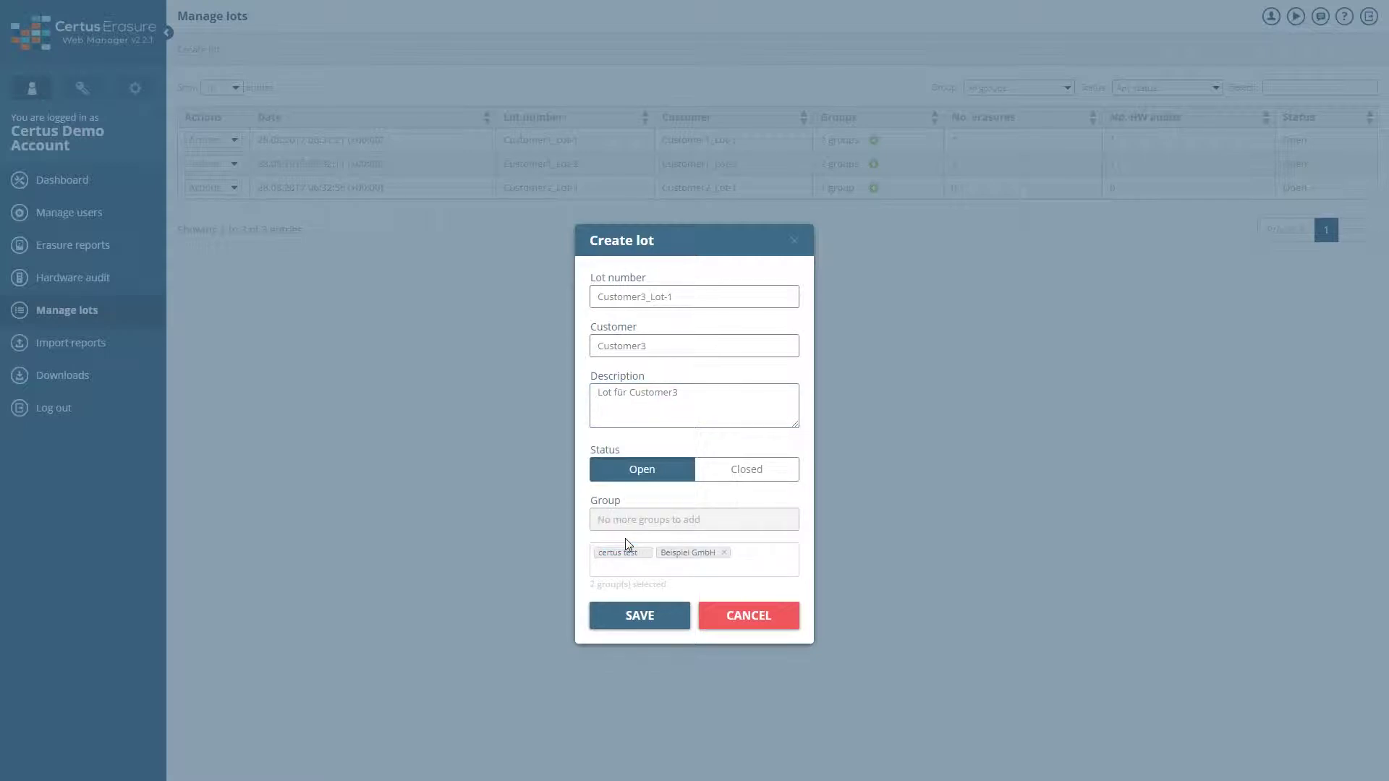
pyautogui.click(641, 617)
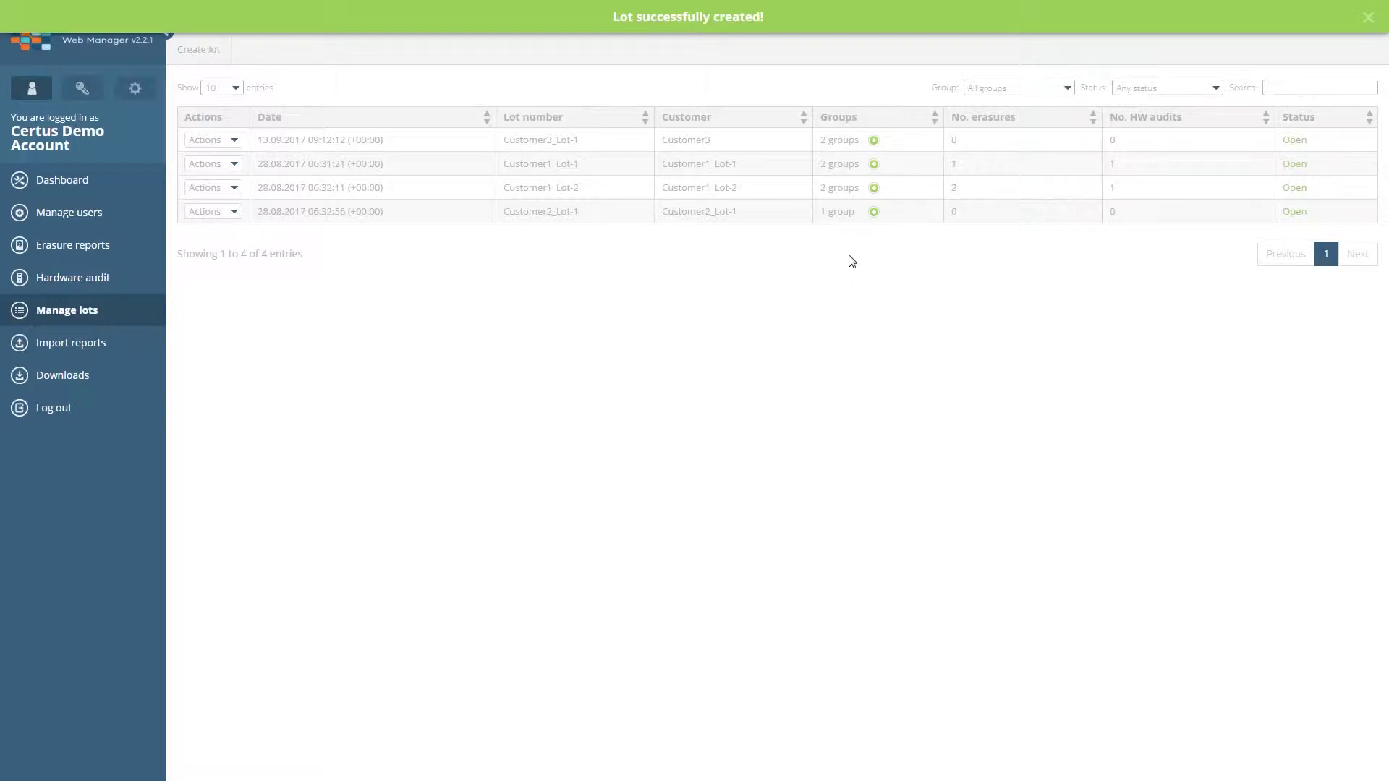
# Step: Examine the per-group erasure and hardware audit breakdowns of lots Customer3_Lot-1 and Customer1_Lot-2, collapsing each again
pyautogui.click(874, 141)
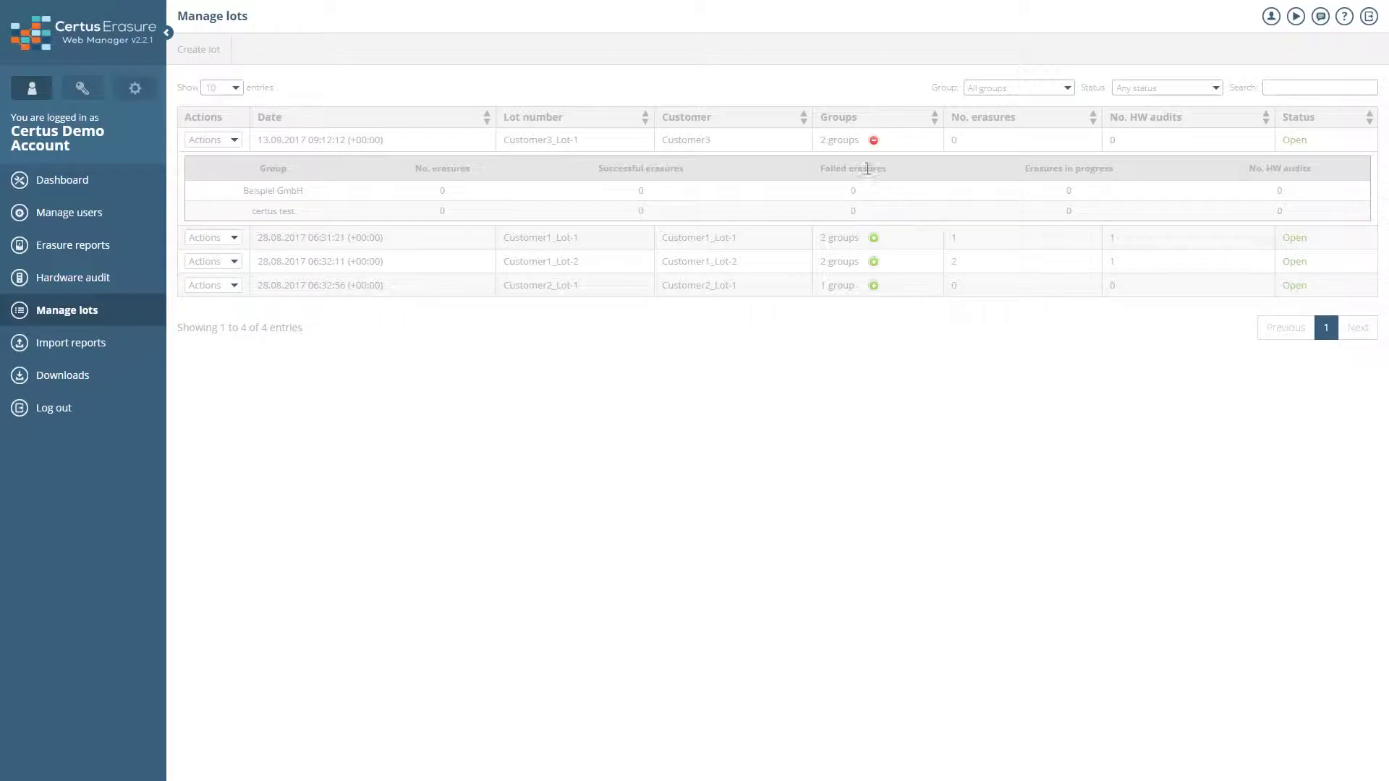
pyautogui.click(874, 142)
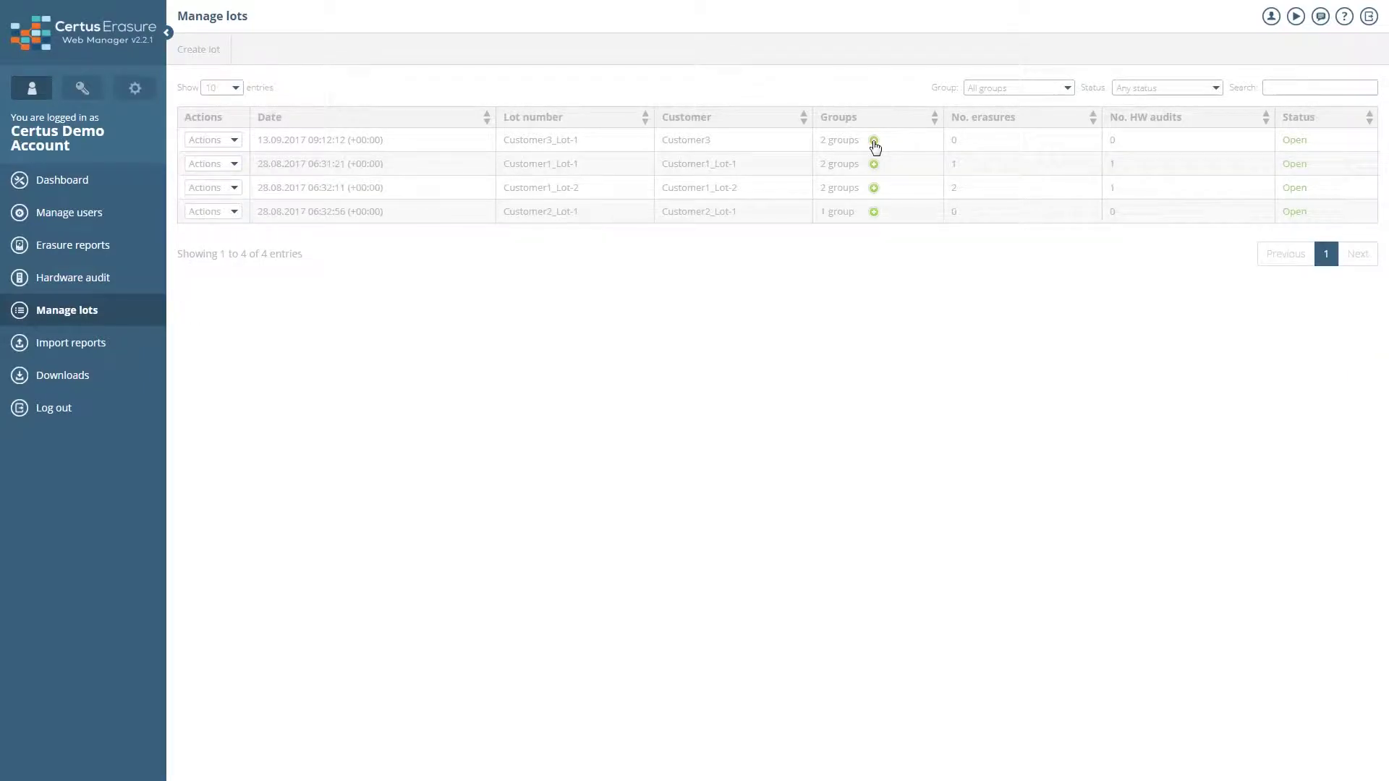
pyautogui.click(873, 189)
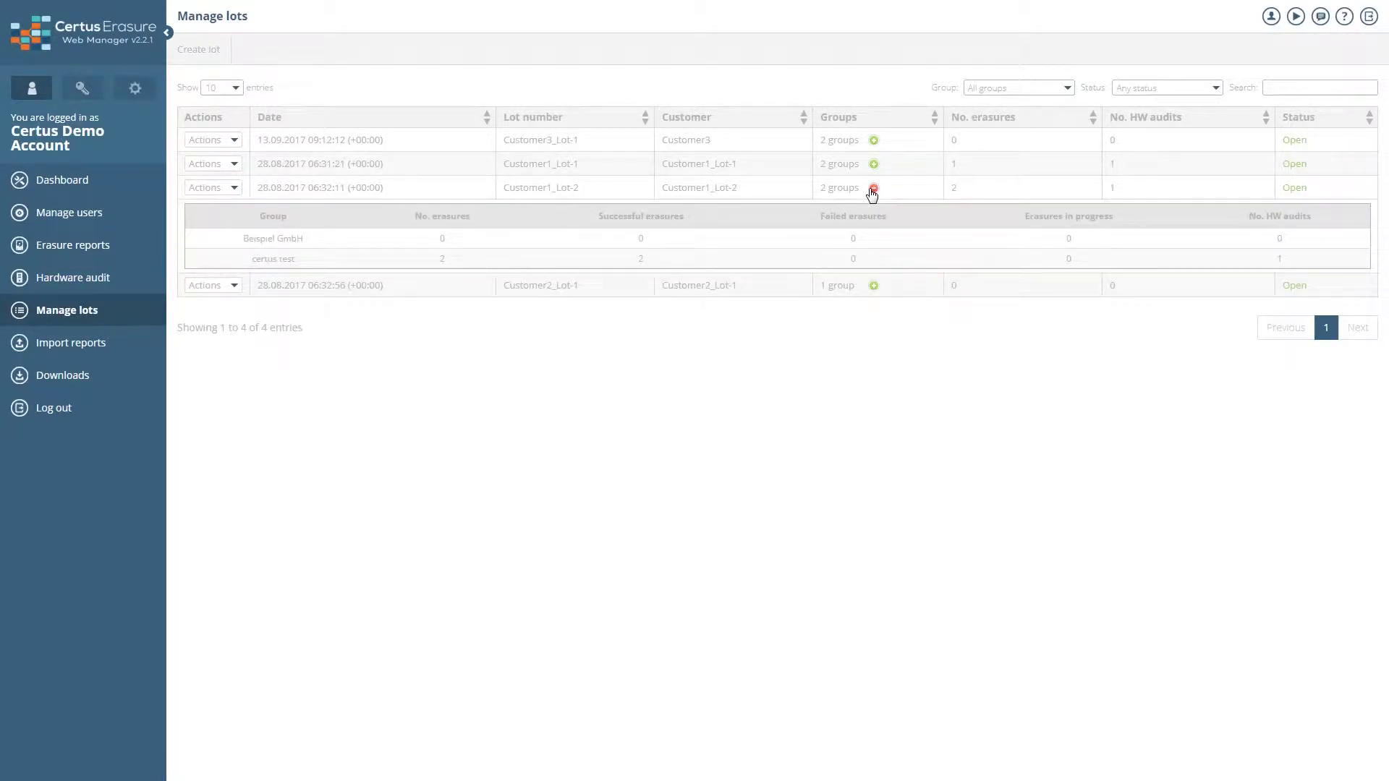
pyautogui.click(873, 189)
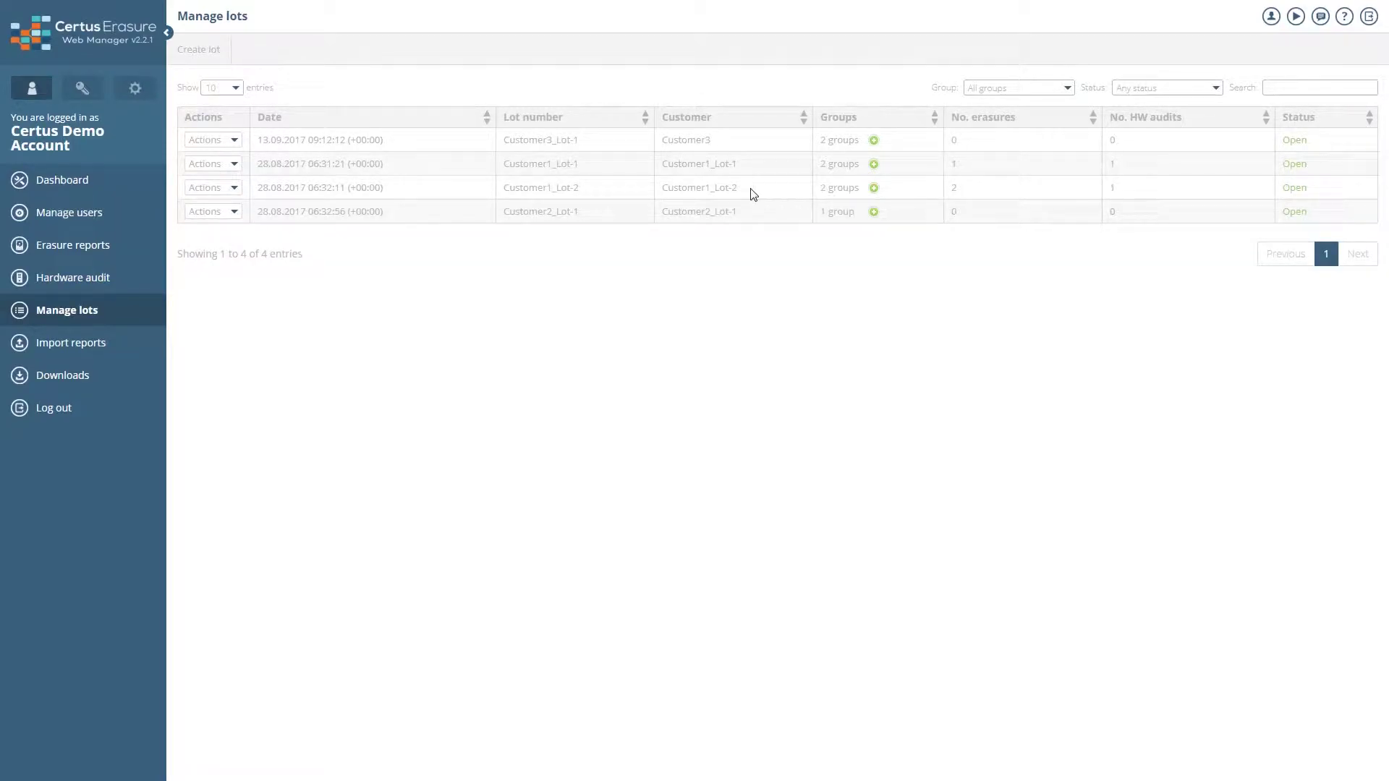
# Step: Review the editable details and status options of lot Customer1_Lot-2, and close the form without saving
pyautogui.click(235, 189)
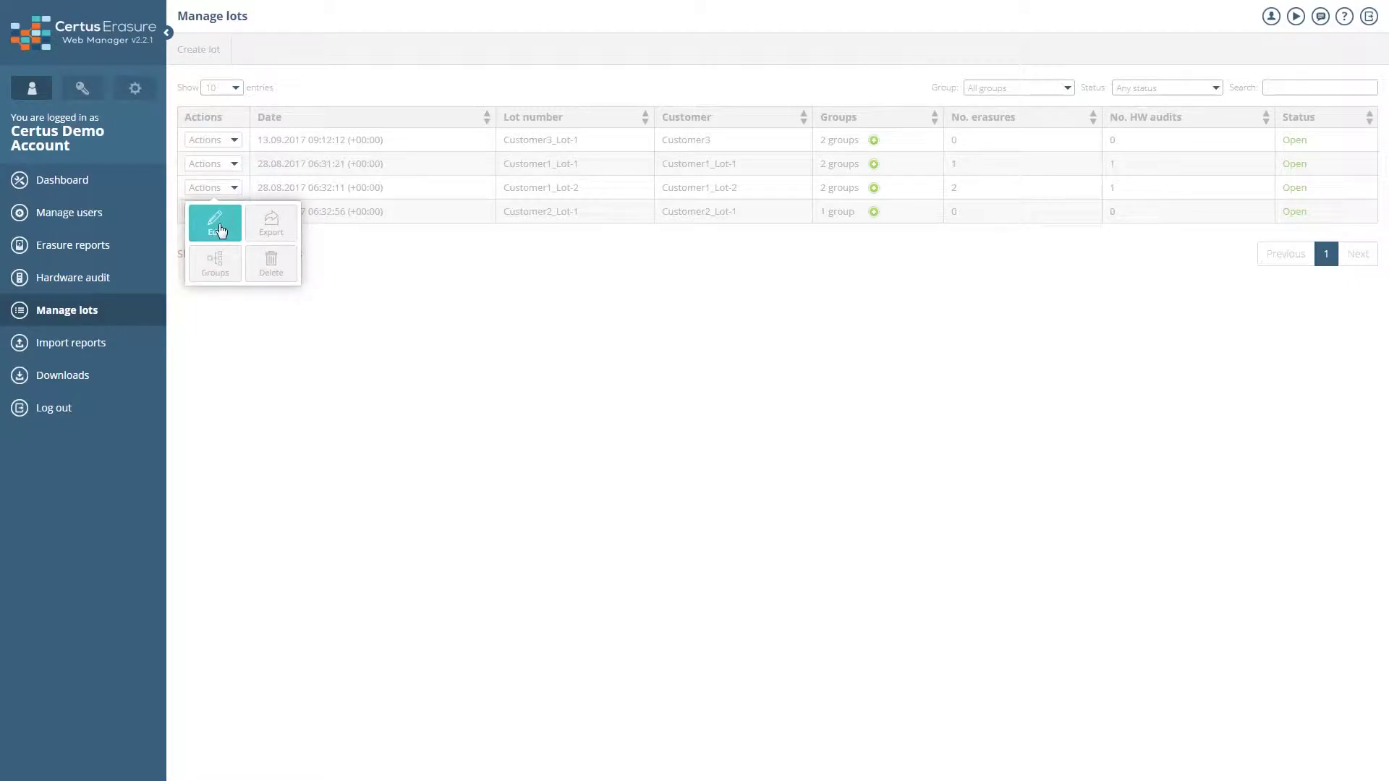
pyautogui.click(217, 228)
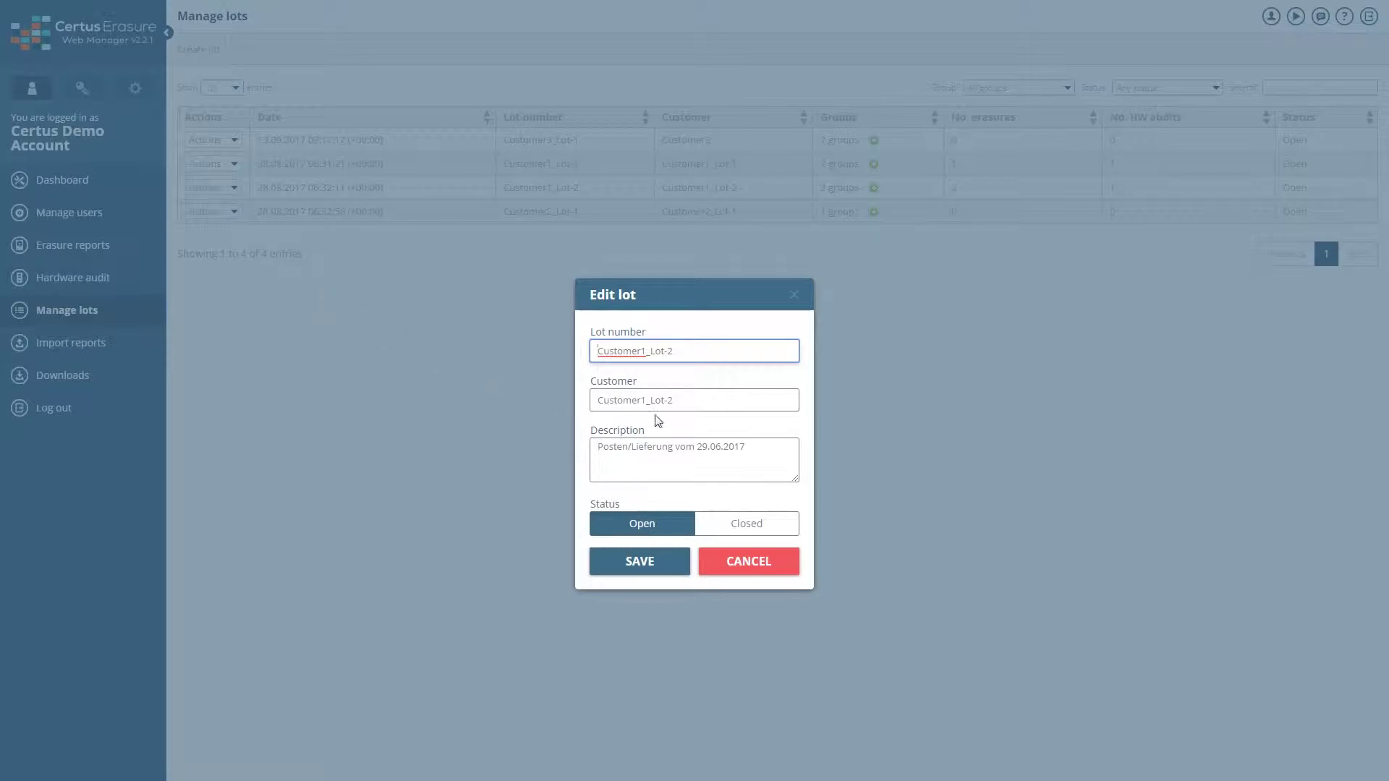
pyautogui.click(685, 400)
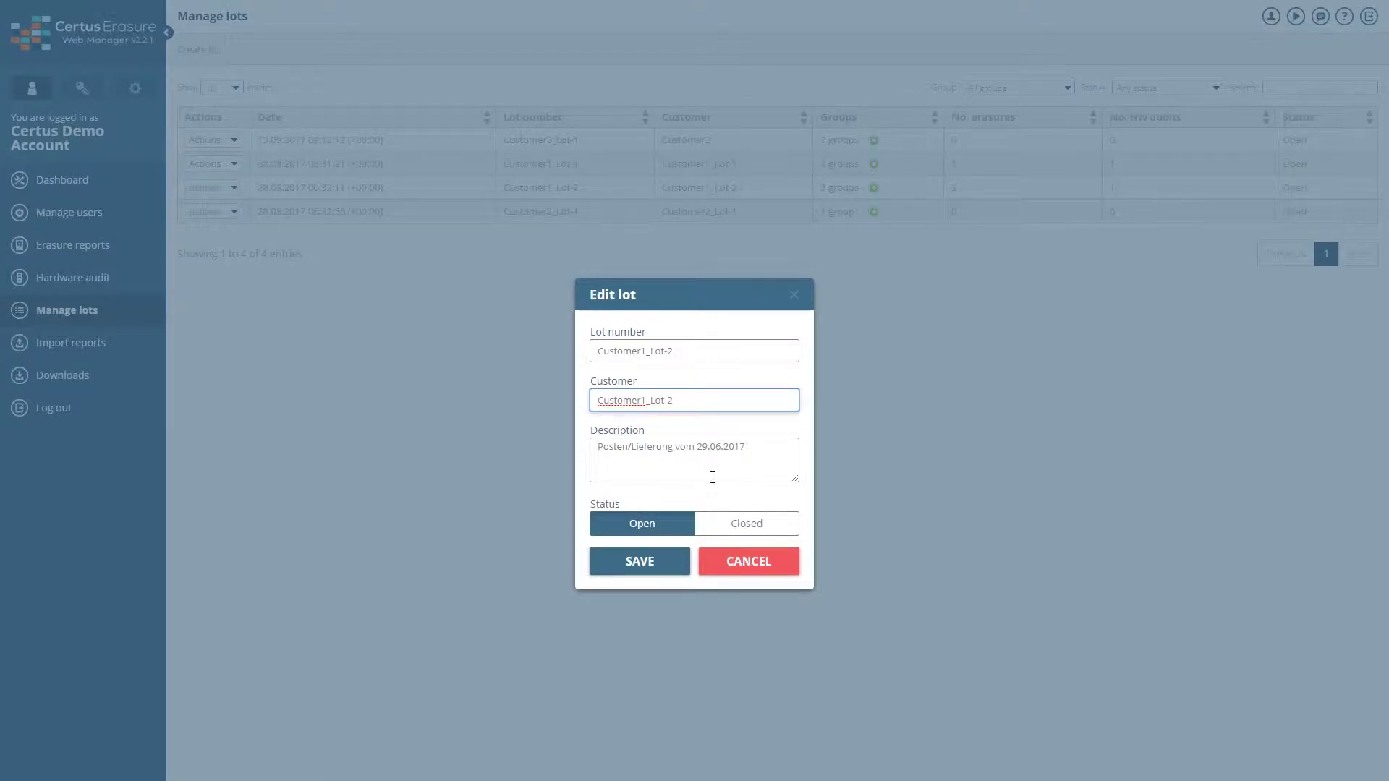
pyautogui.click(729, 526)
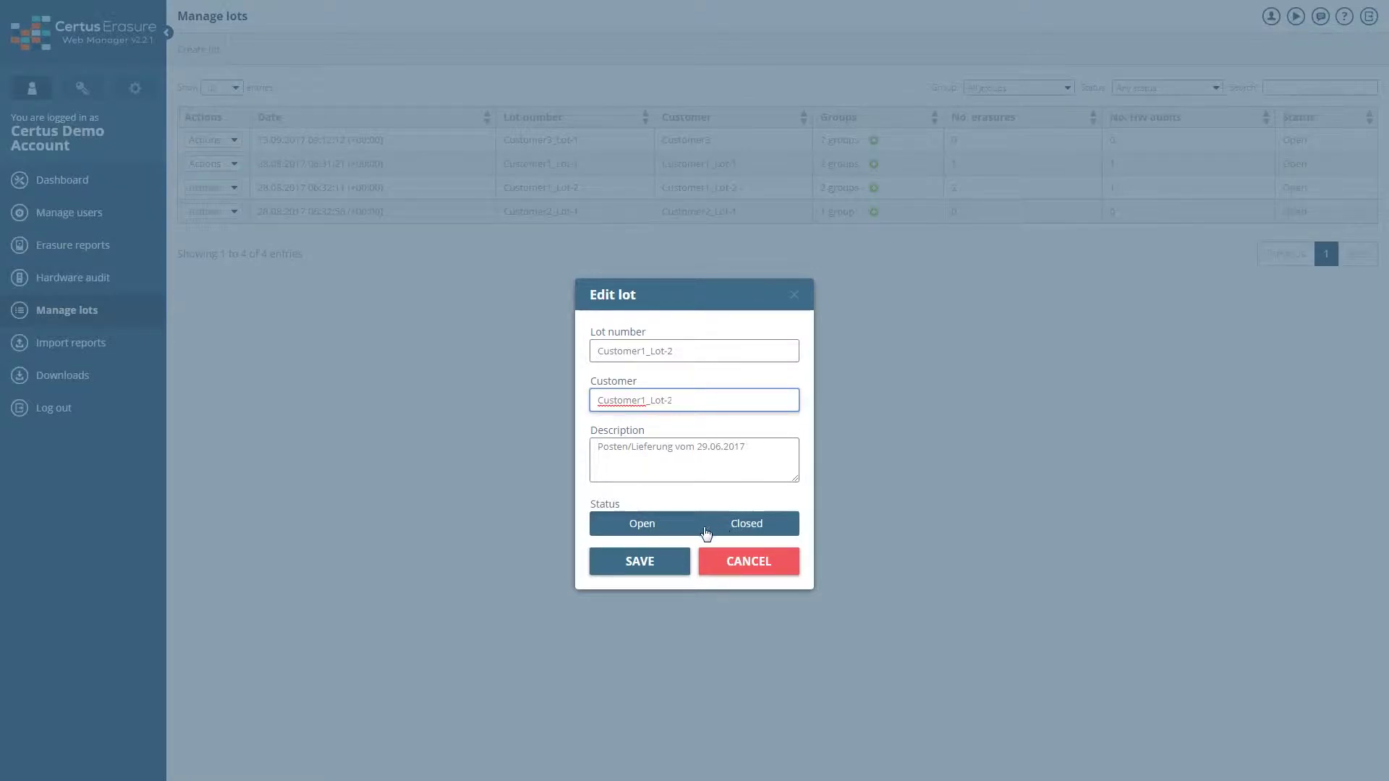
pyautogui.click(671, 532)
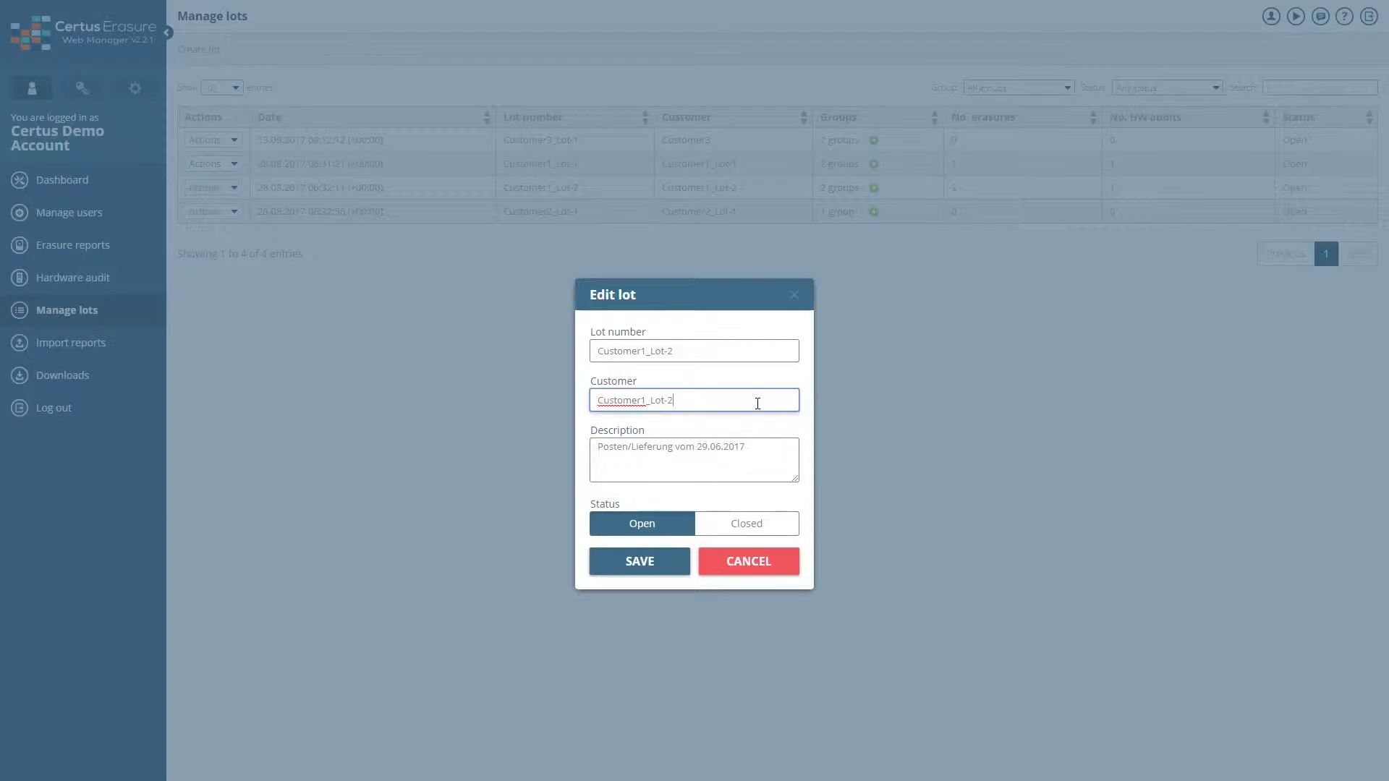
pyautogui.click(795, 296)
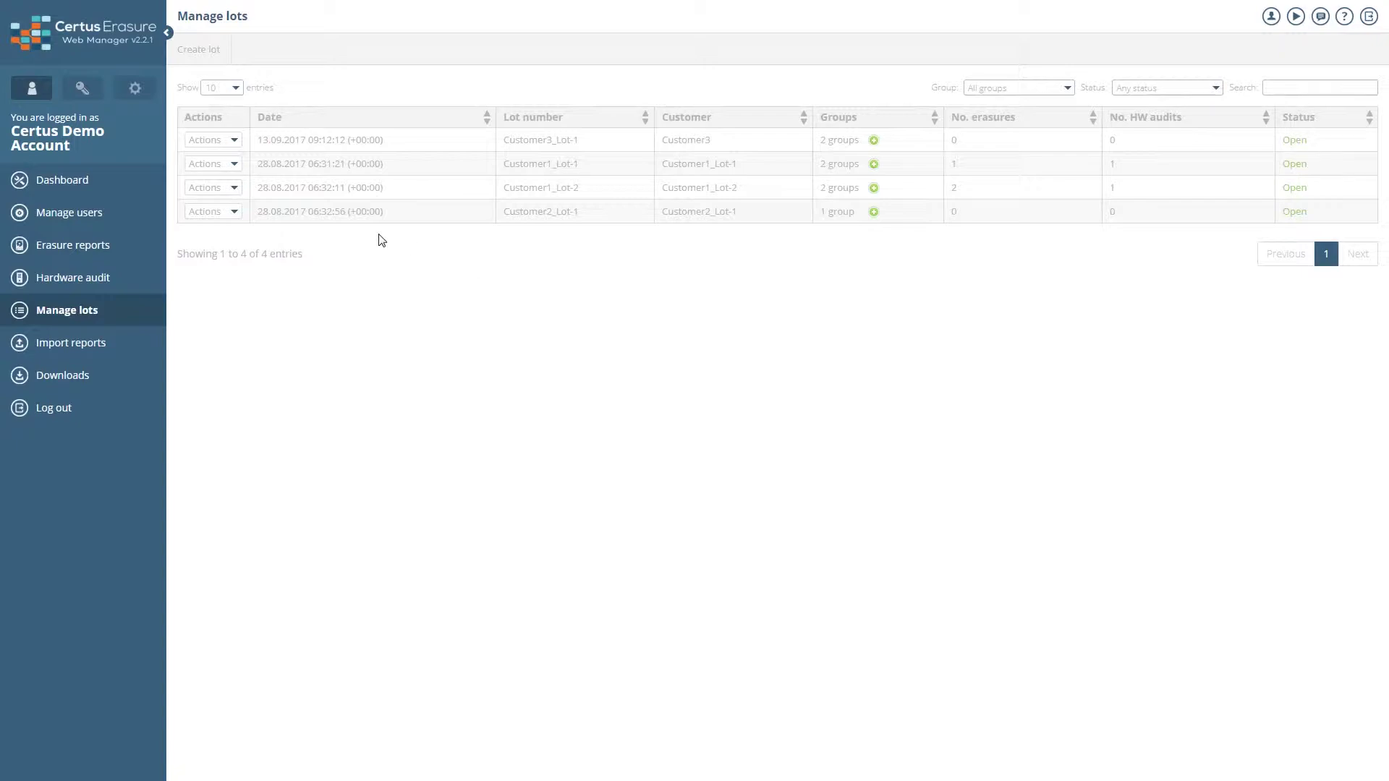
# Step: Select Beispiel GmbH for removal from lot Customer1_Lot-2, and dismiss the group dialog without confirming
pyautogui.click(232, 191)
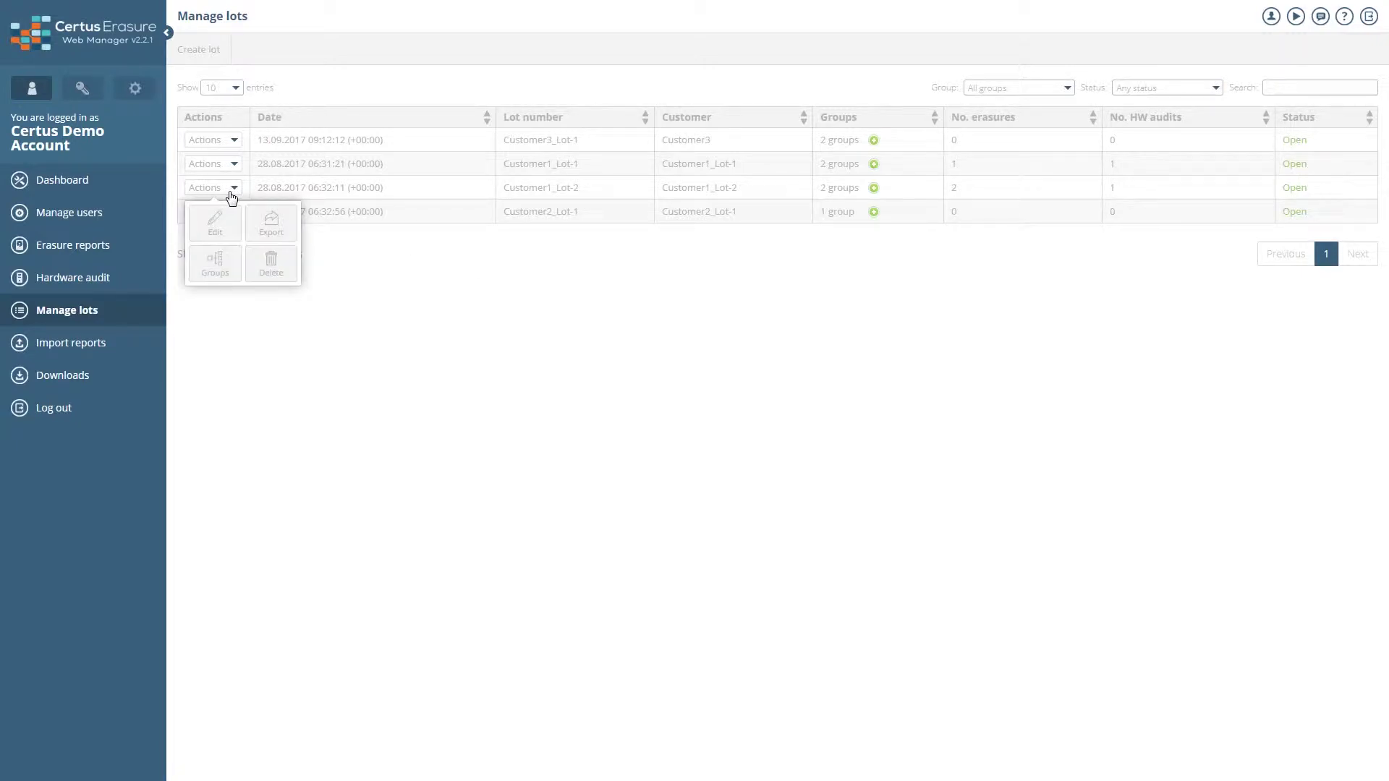
pyautogui.click(226, 268)
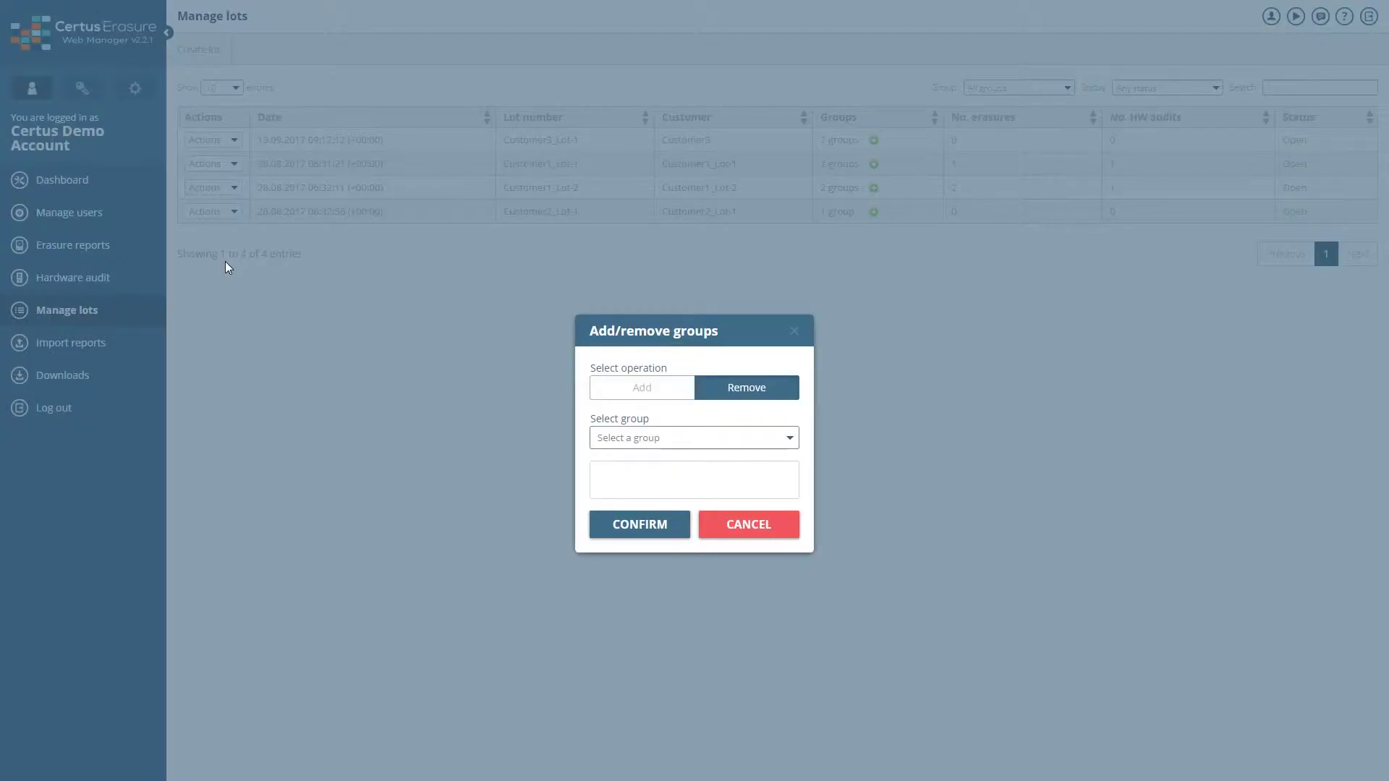
pyautogui.click(616, 440)
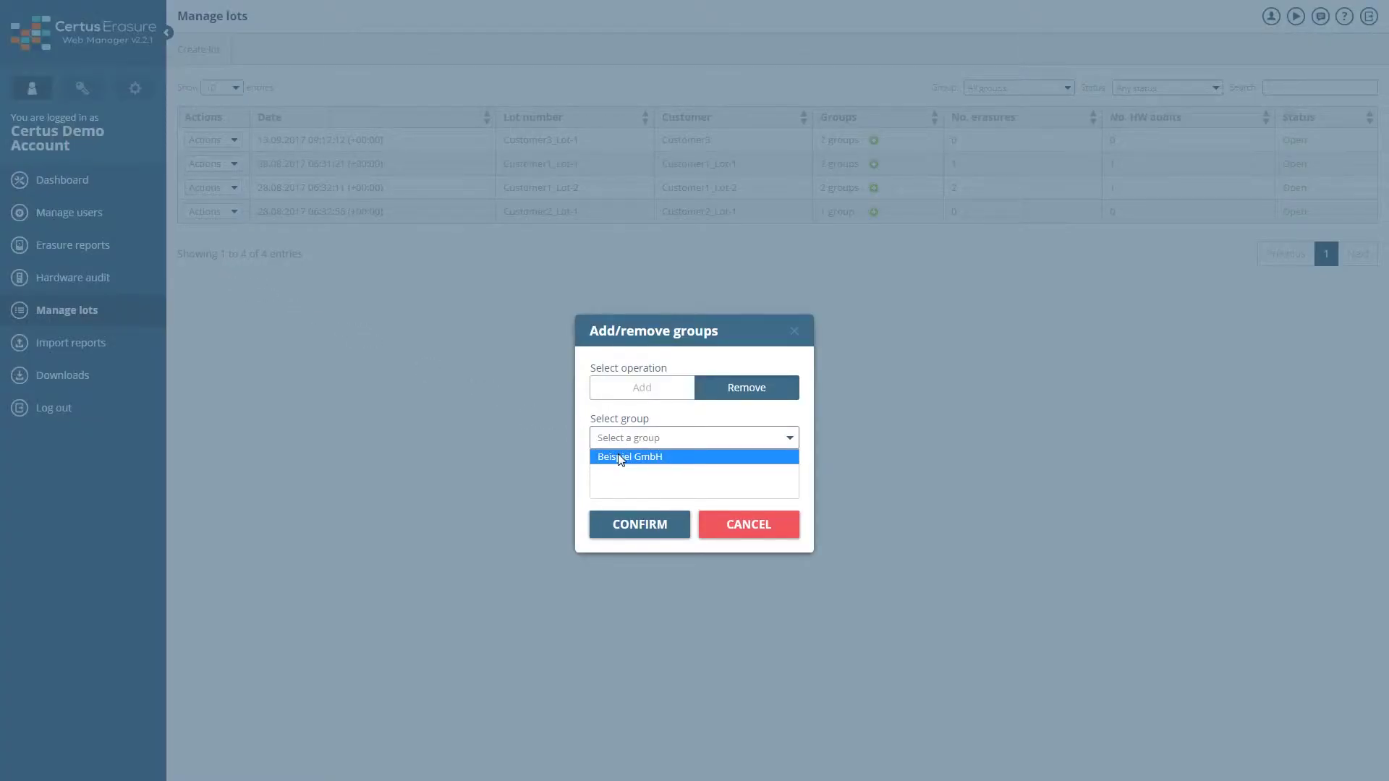
pyautogui.click(621, 458)
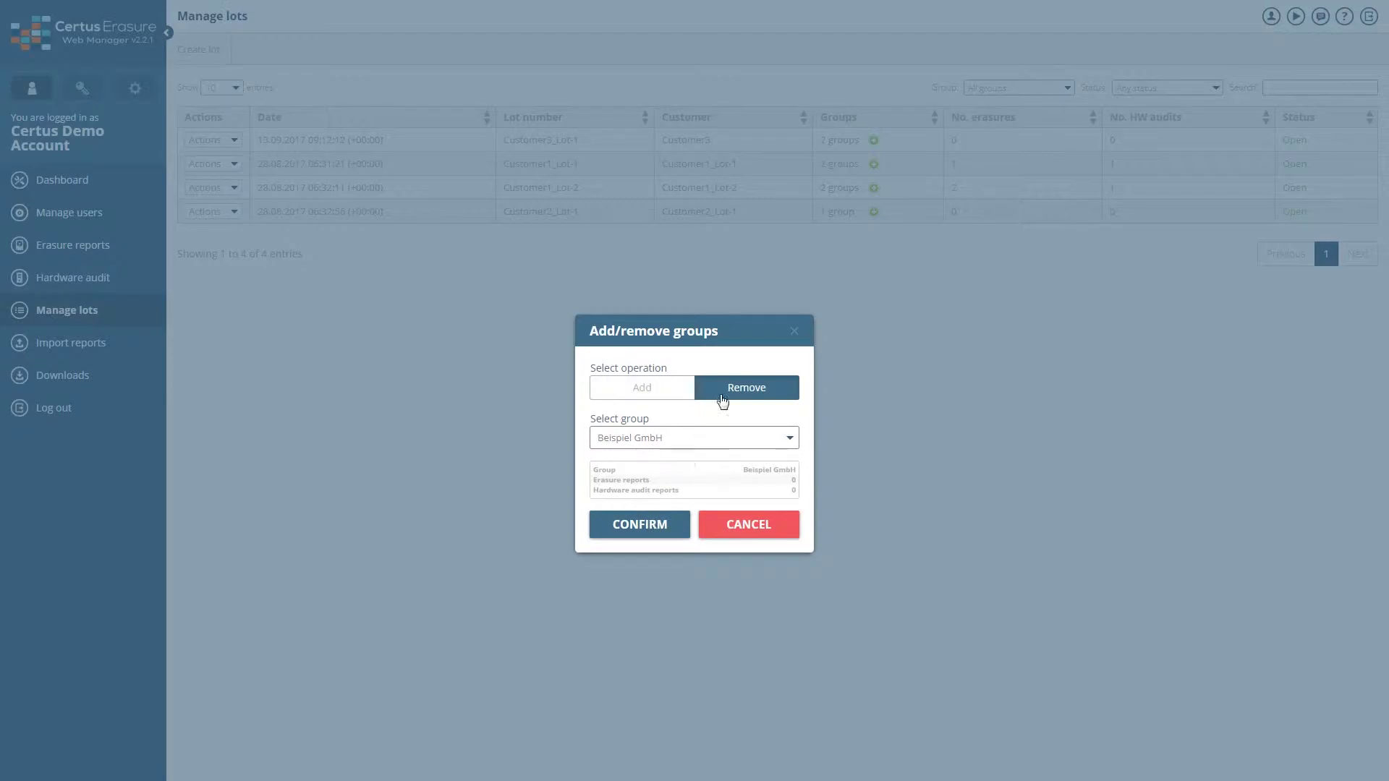
pyautogui.click(795, 333)
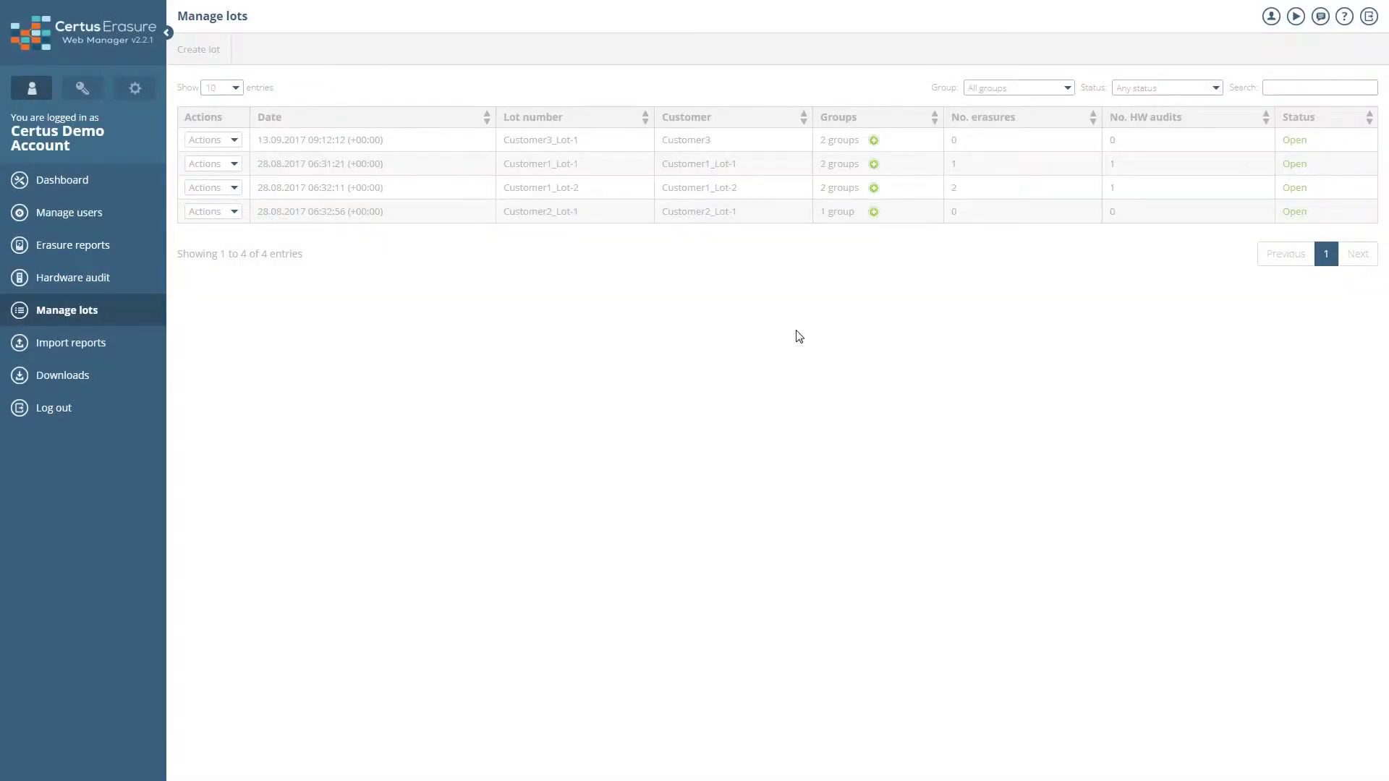
# Step: Export lot Customer1_Lot-2 with successful erasures grouped by device, view the PDF report and close it
pyautogui.click(235, 191)
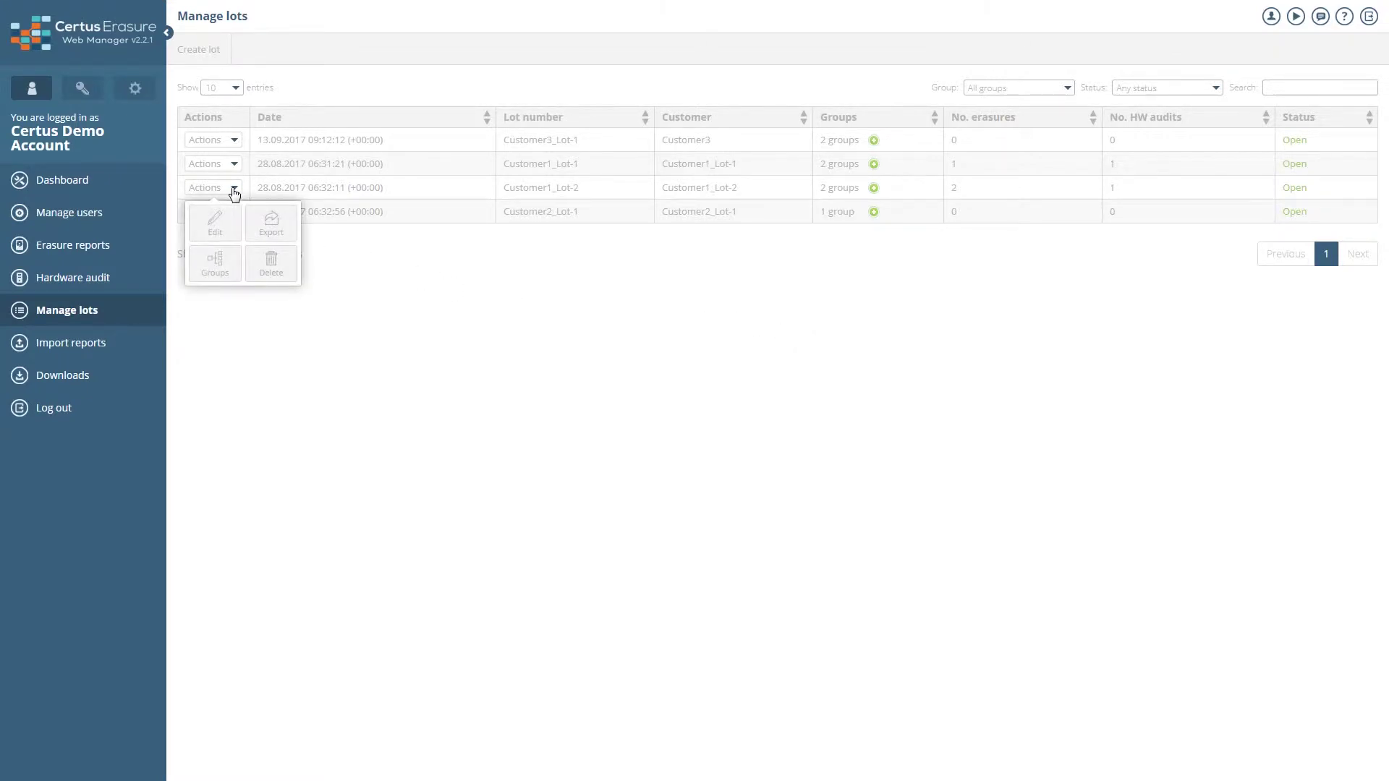
pyautogui.click(271, 227)
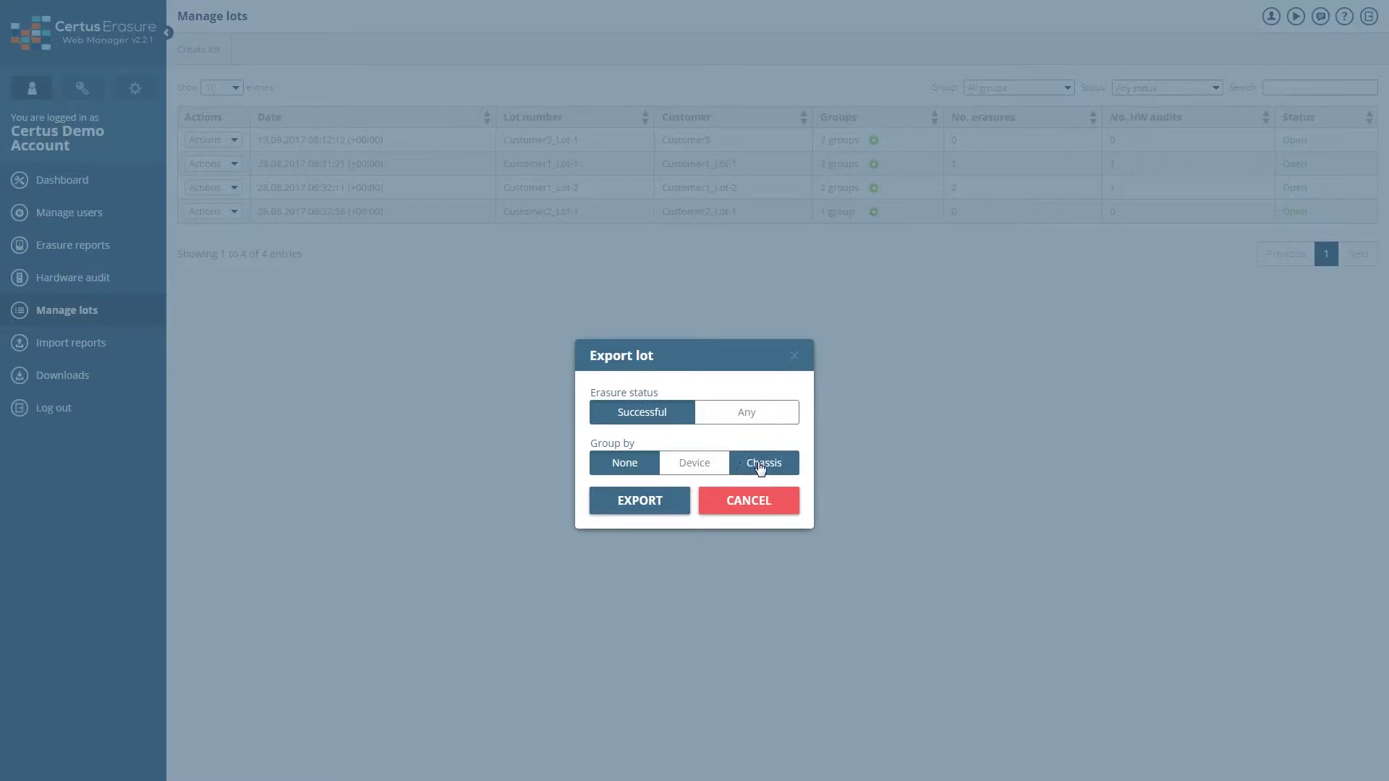
pyautogui.click(700, 471)
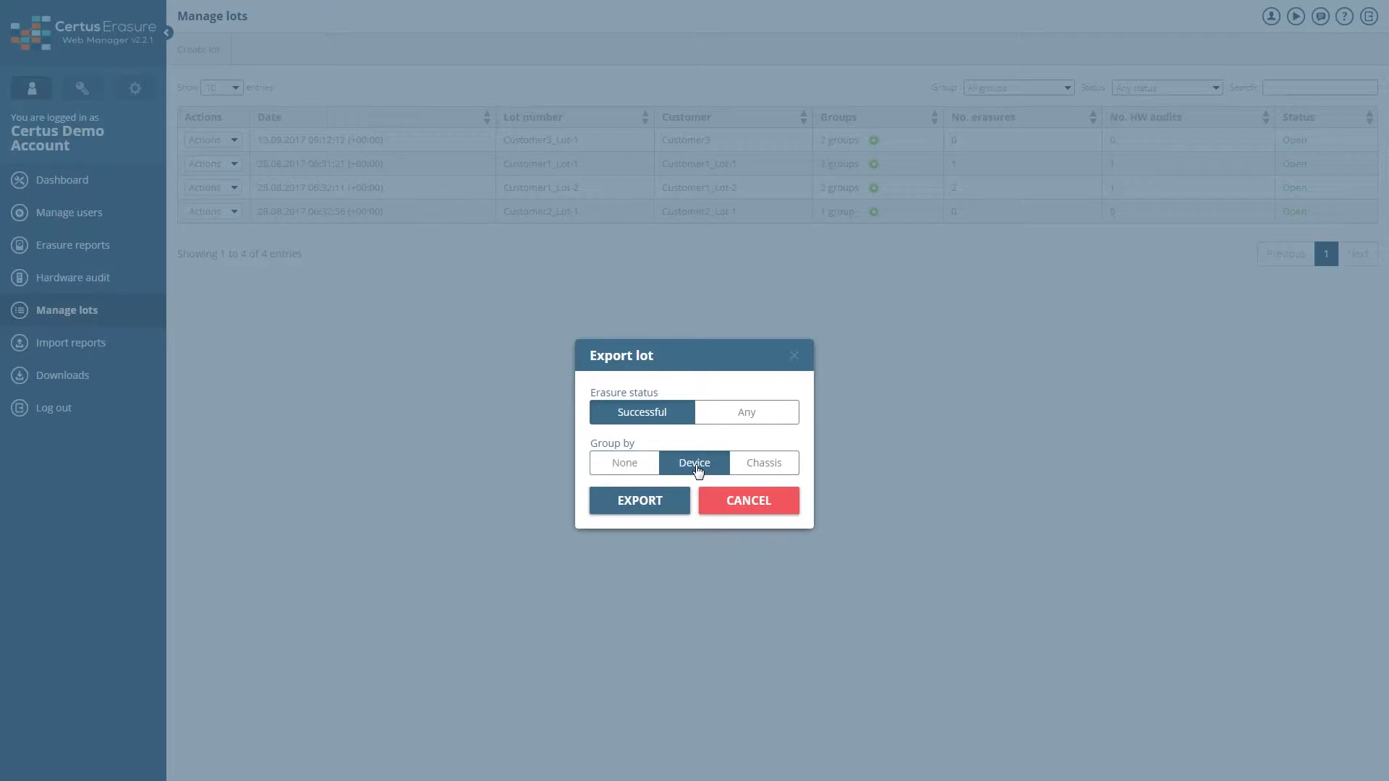
pyautogui.click(635, 503)
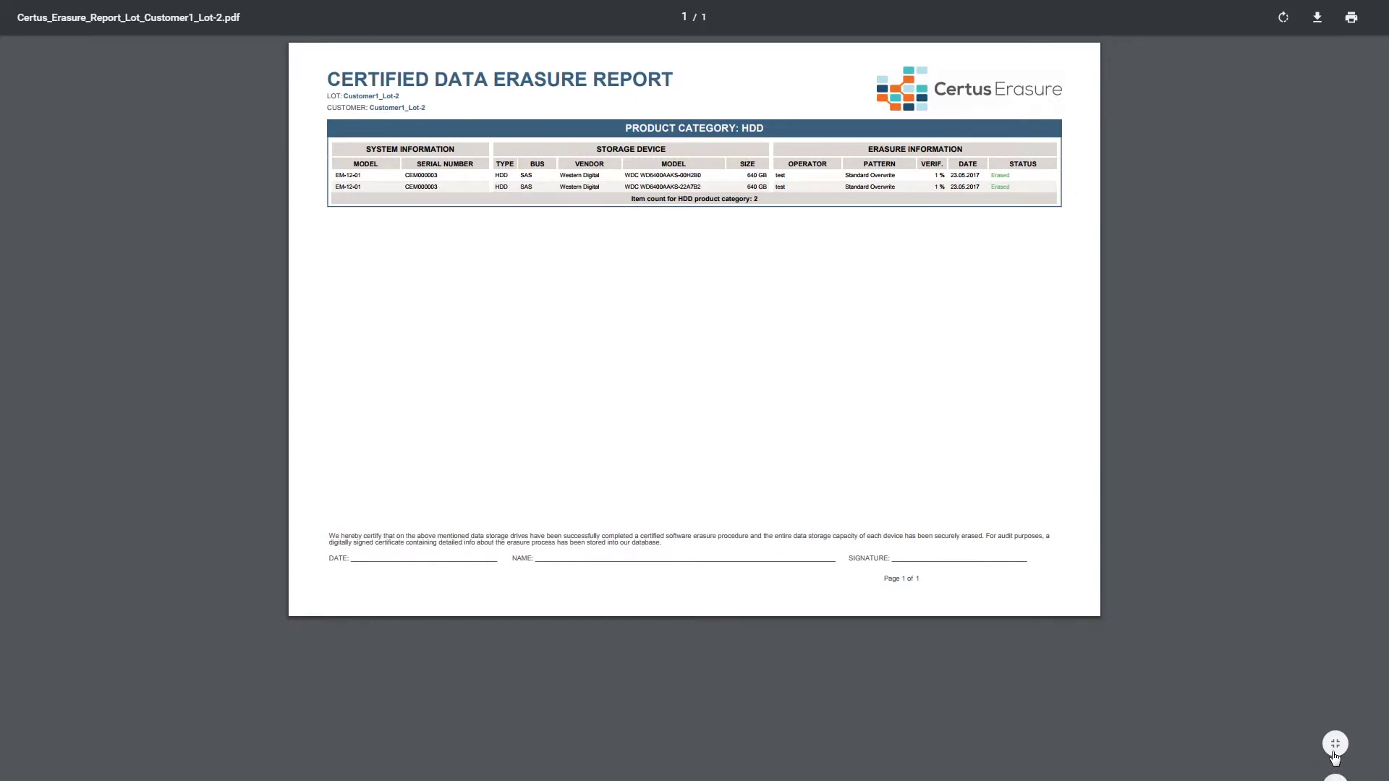
pyautogui.click(1335, 778)
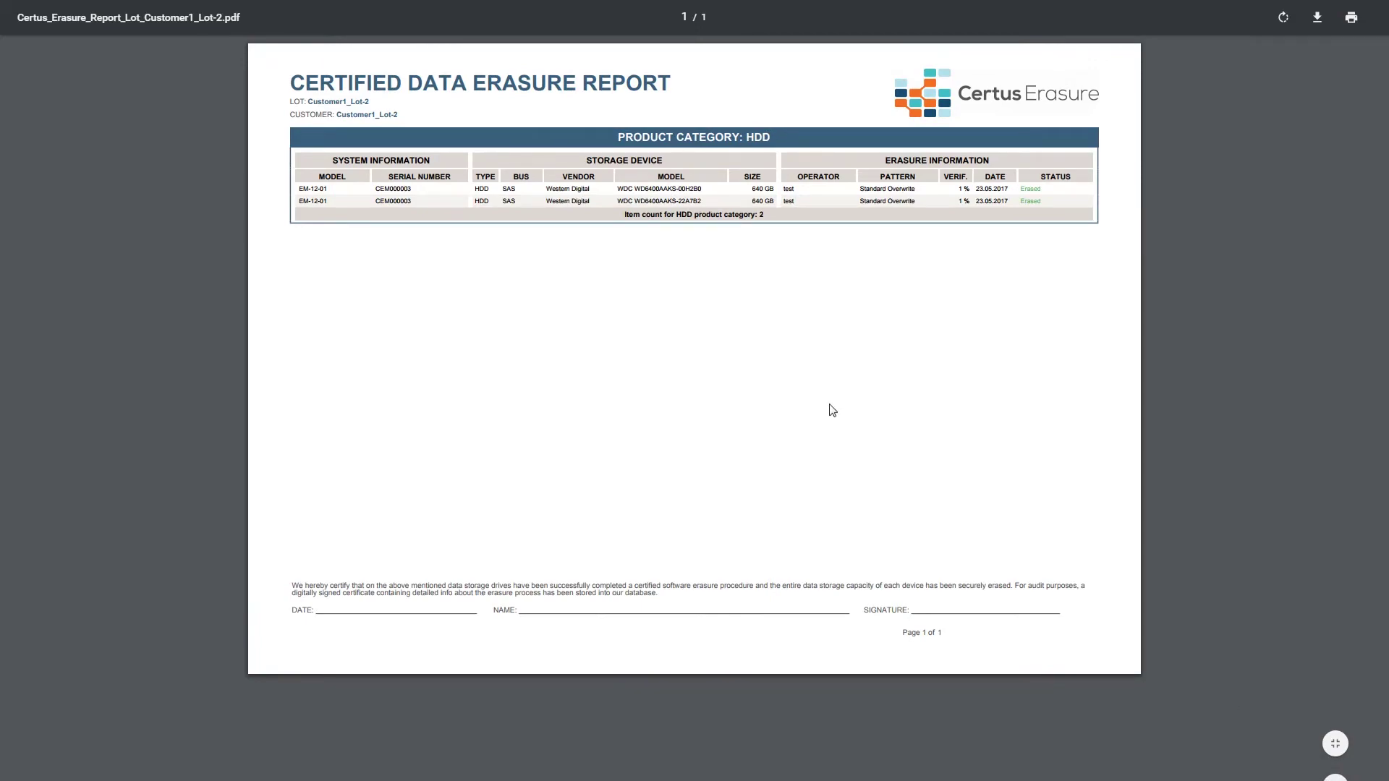
pyautogui.hotkey('ctrl', 'w')
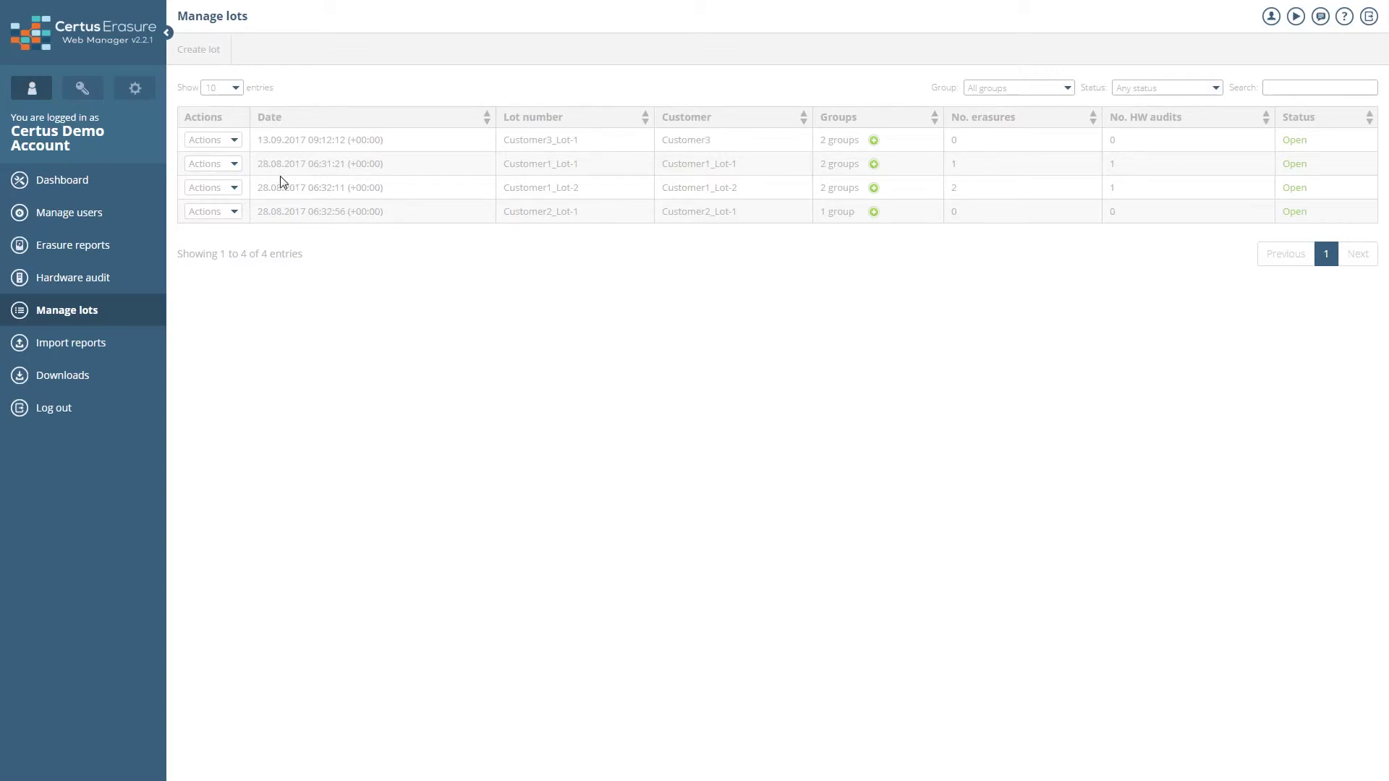
# Step: Delete lot Customer3_Lot-1 and accept that its reports remain unassigned
pyautogui.click(232, 142)
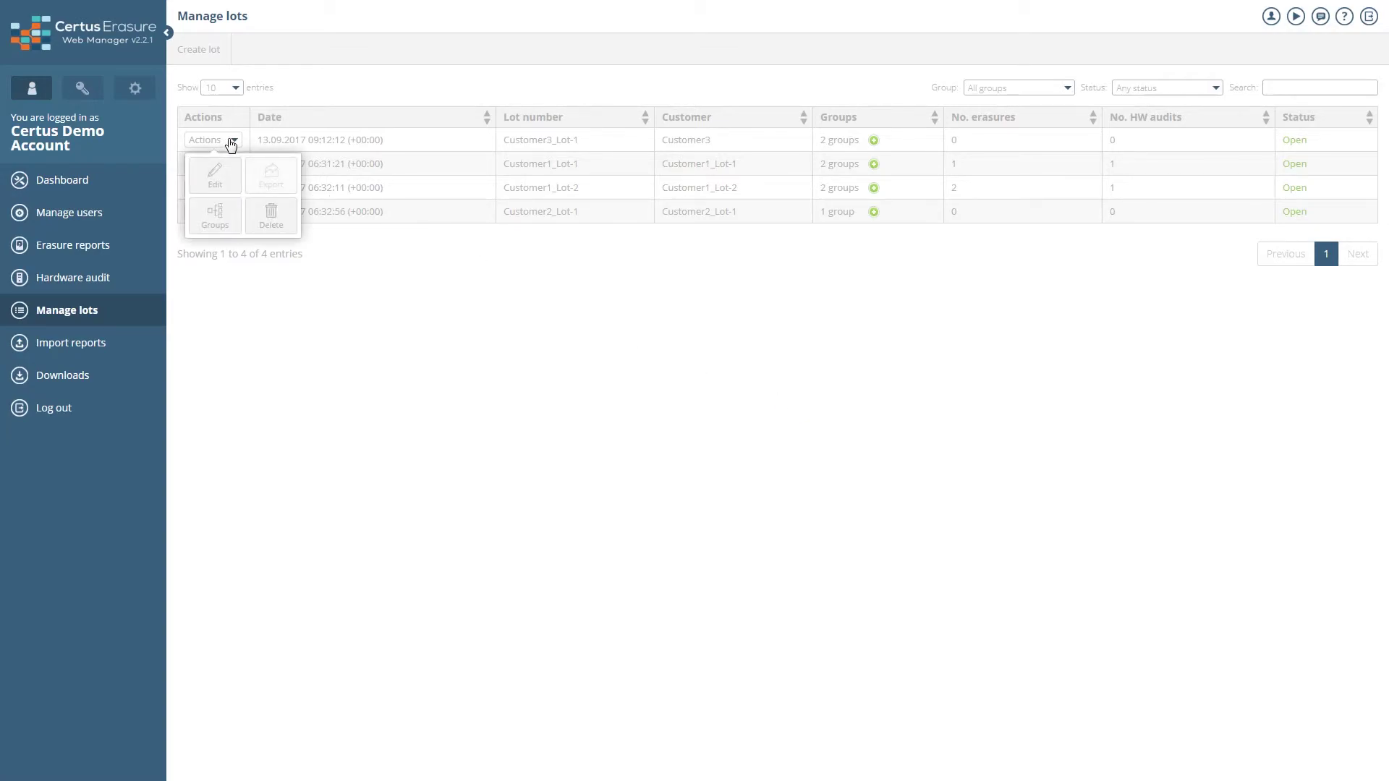
pyautogui.click(269, 219)
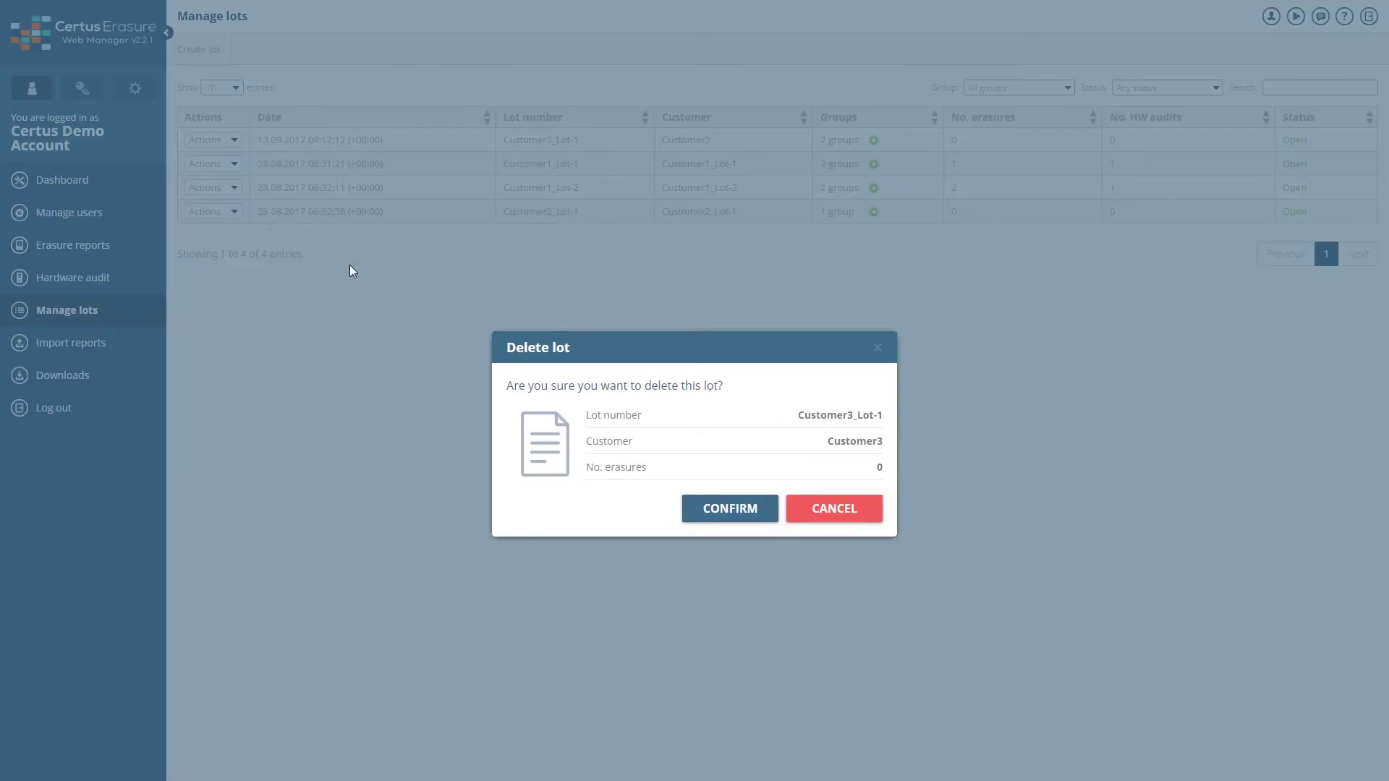
pyautogui.click(716, 512)
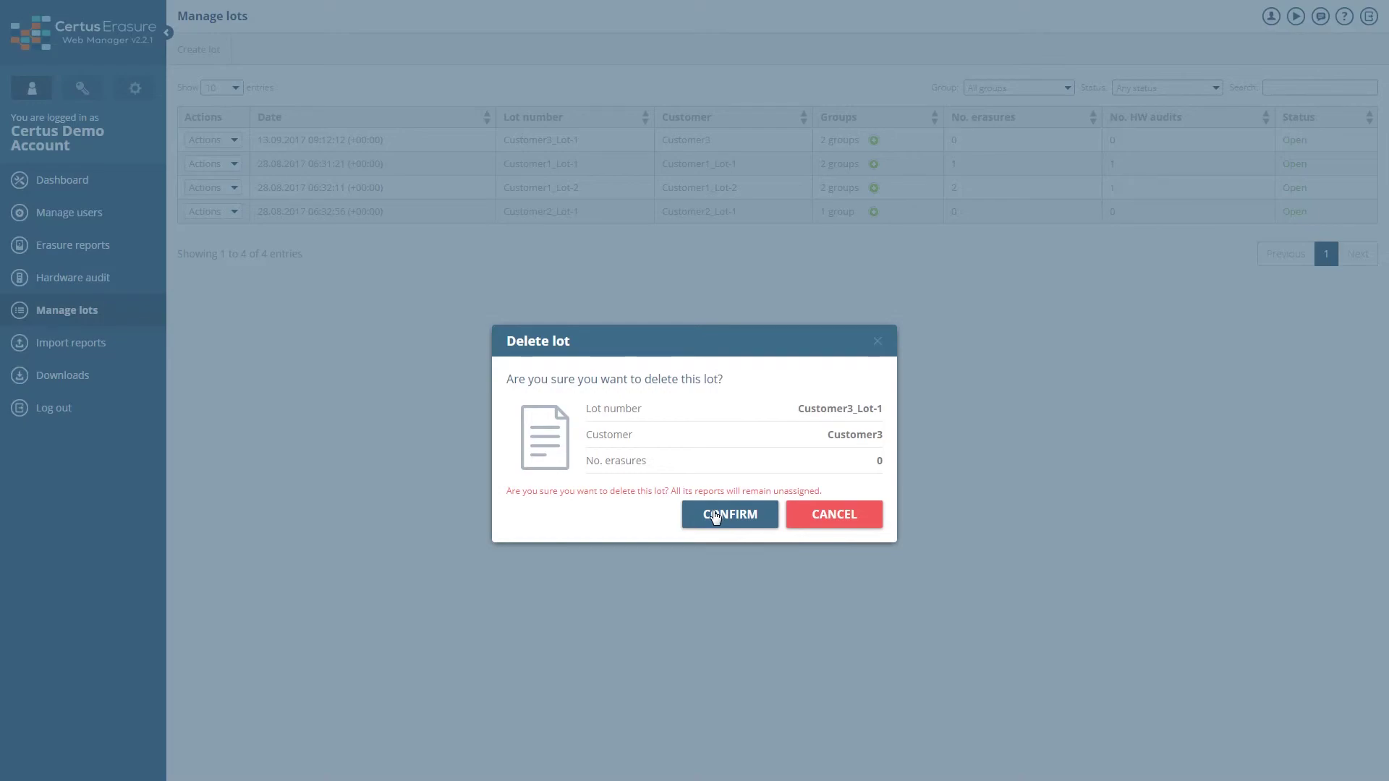
pyautogui.click(735, 526)
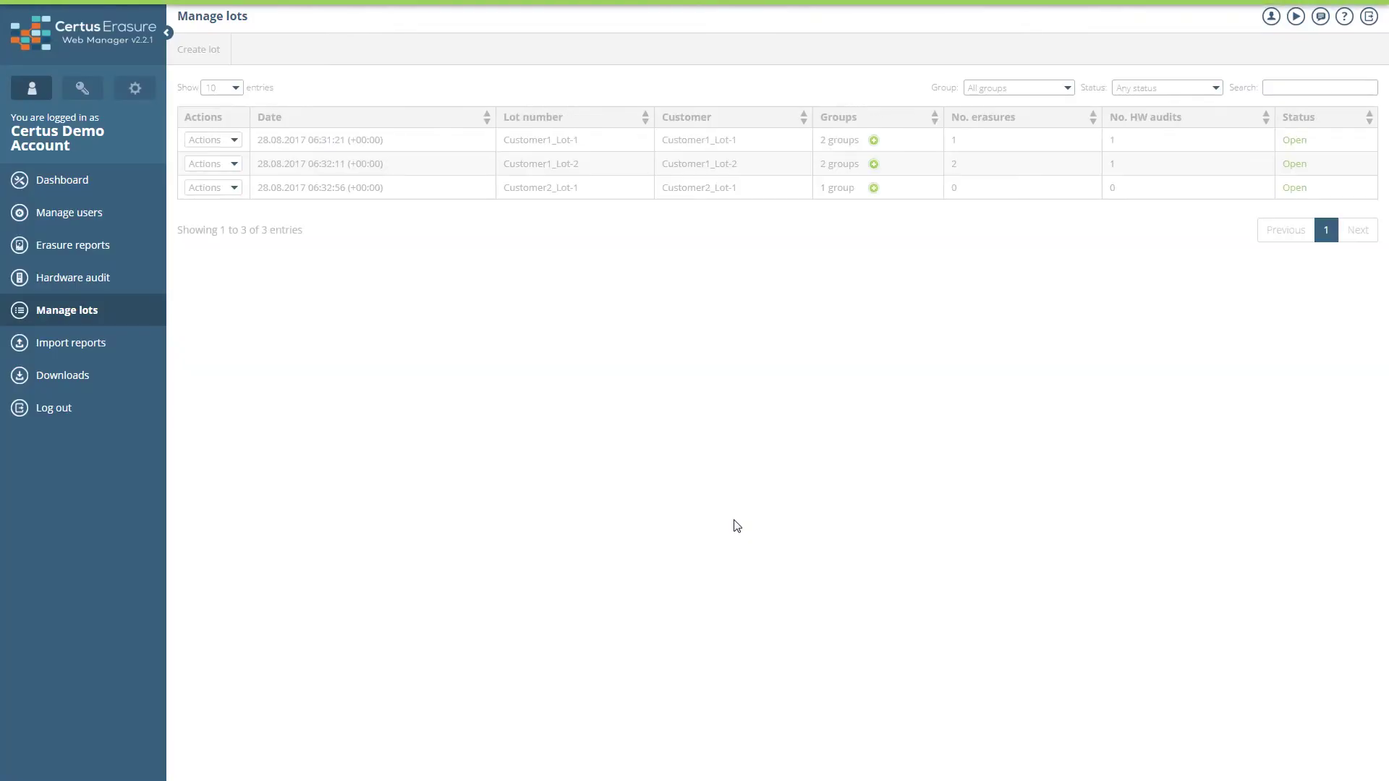